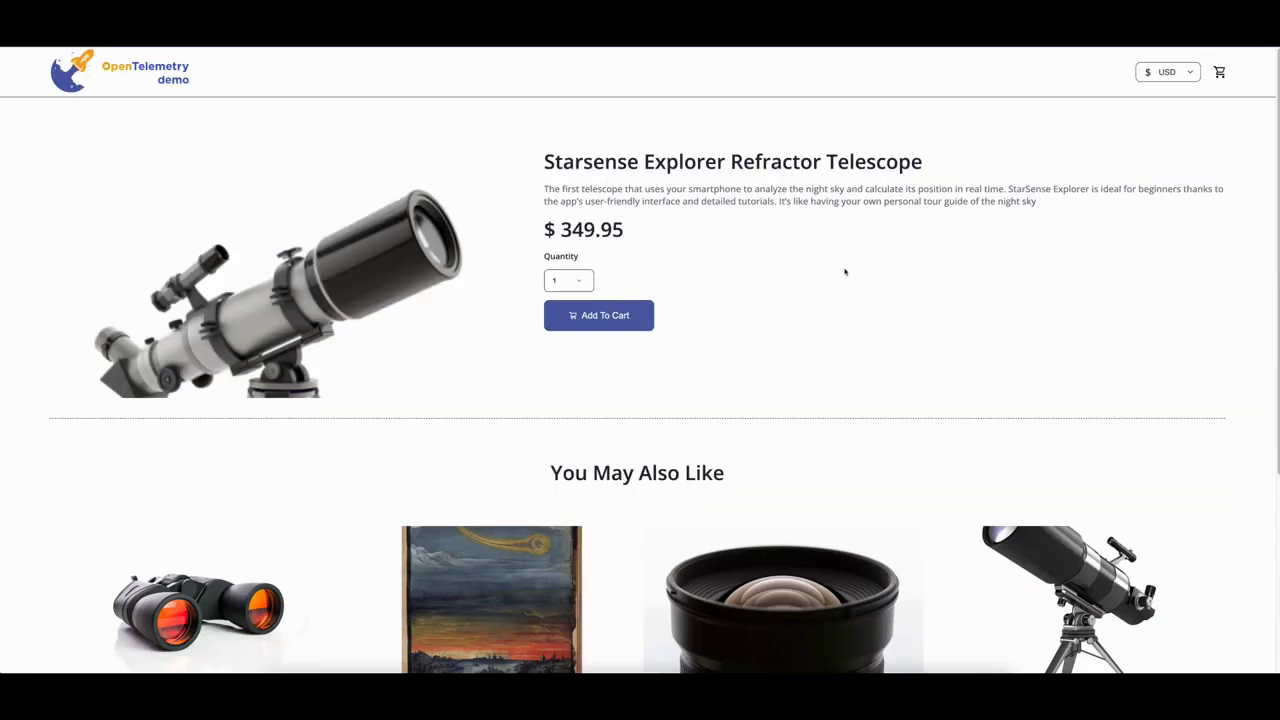
- Order one National Park Foundation Explorascope from the hot products, then continue shopping
click(69, 87)
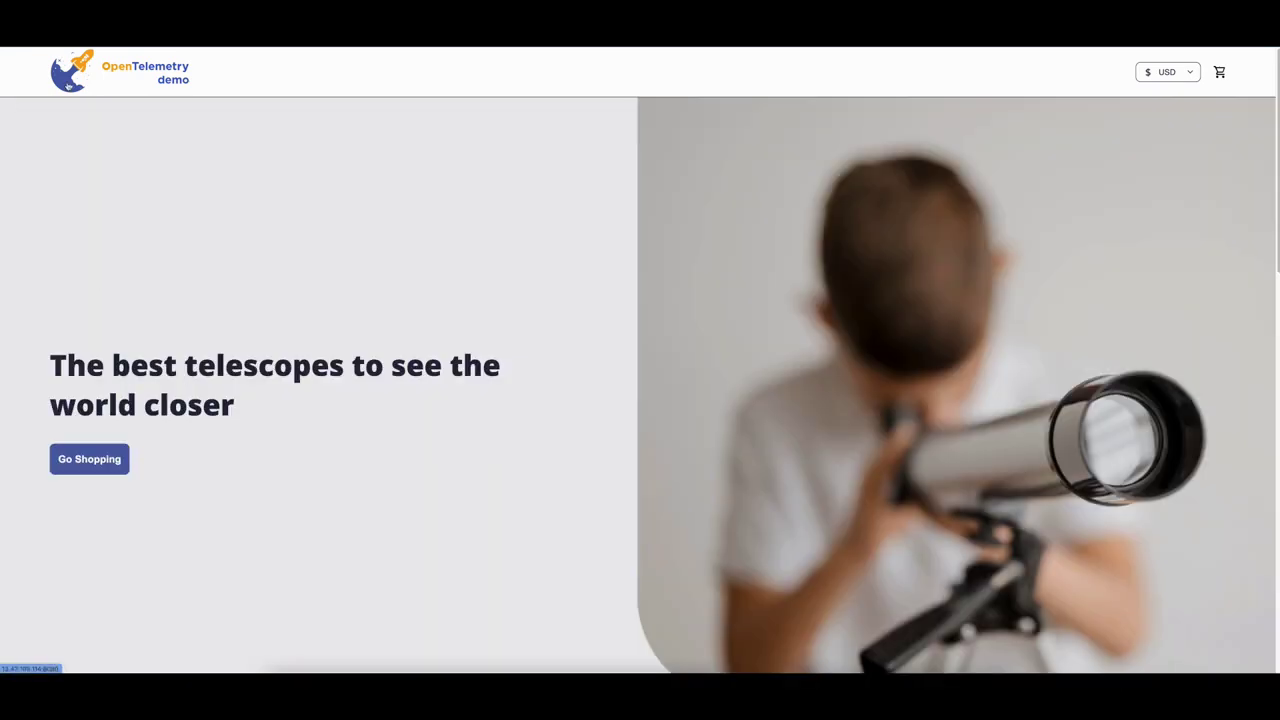
click(99, 461)
click(205, 204)
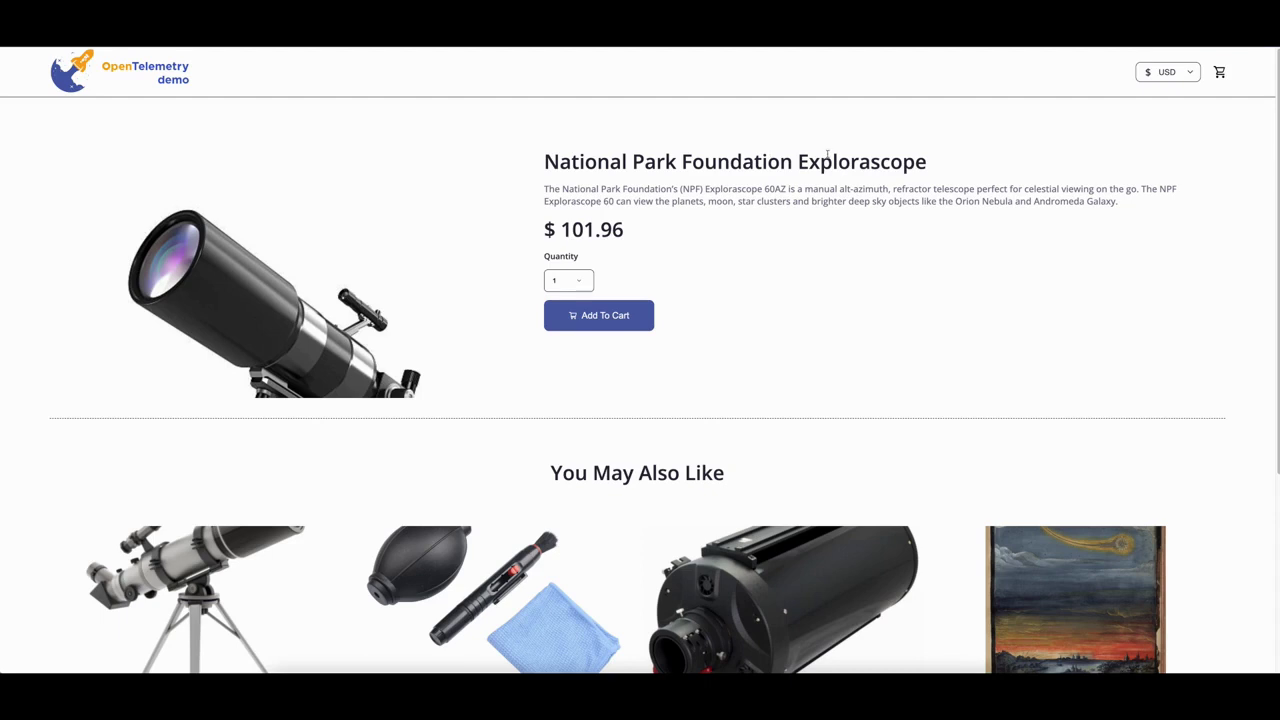
click(608, 316)
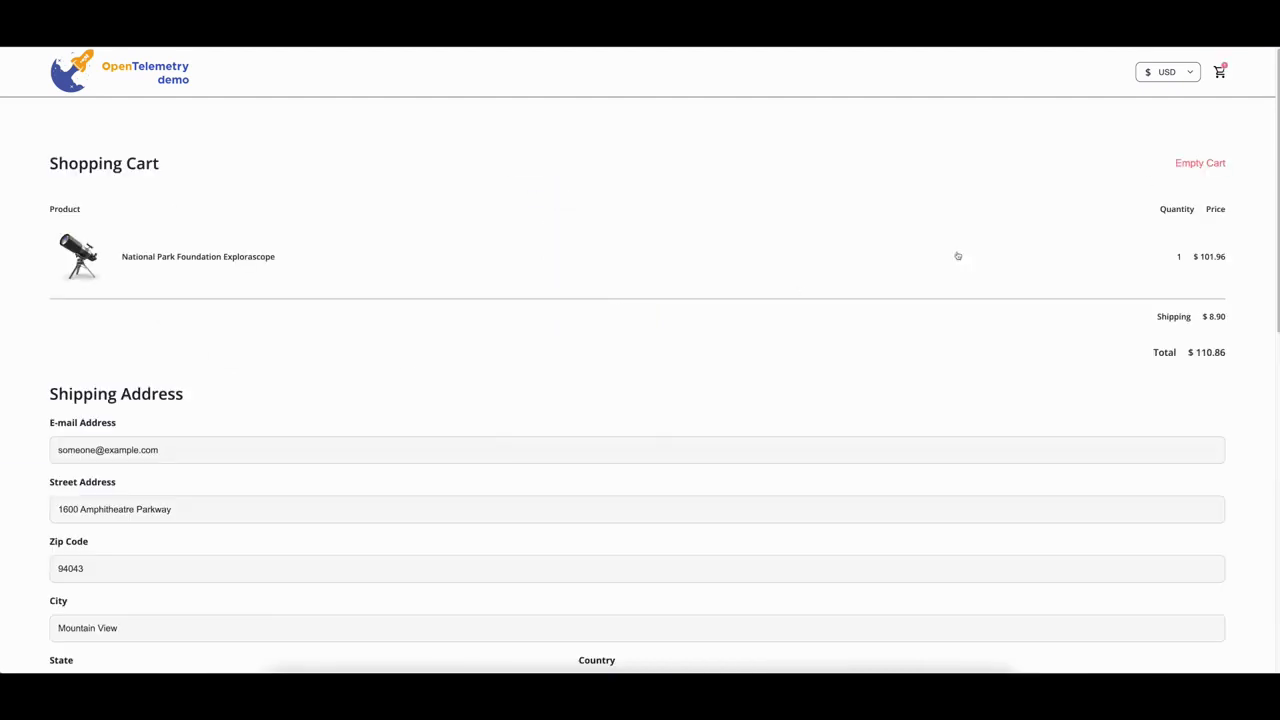
scroll(1018, 413, down, 4)
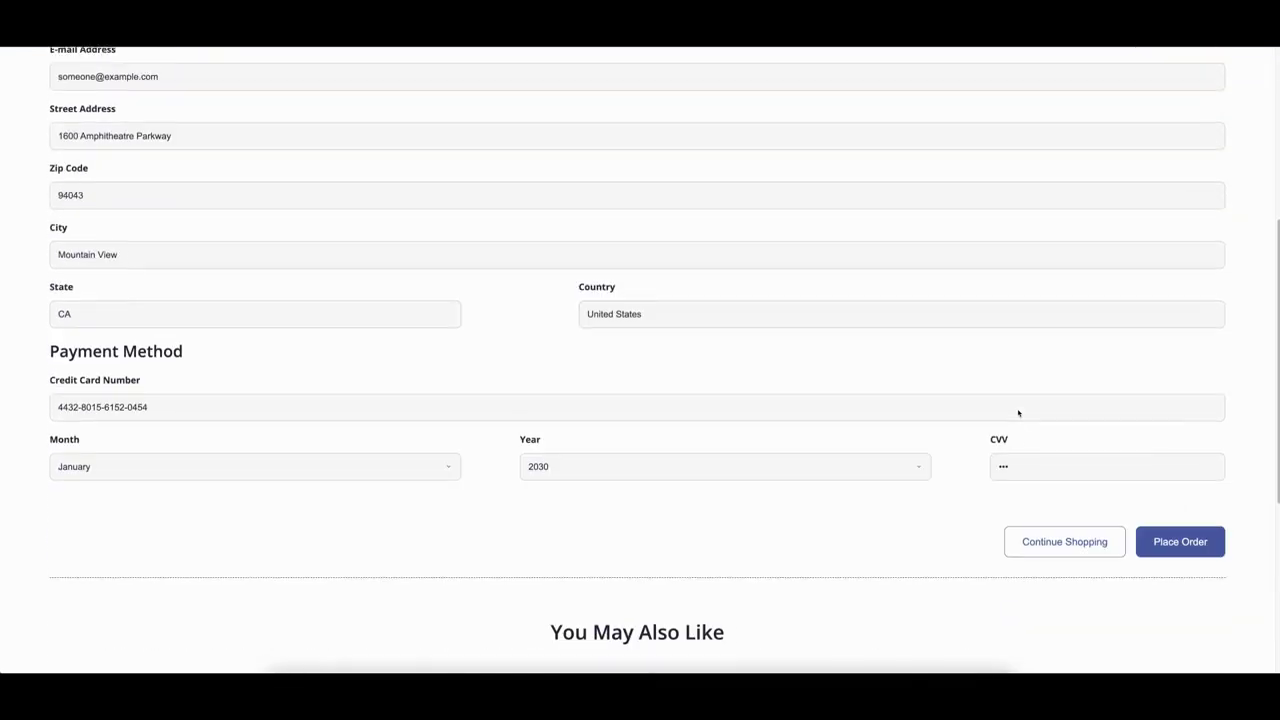
click(1180, 532)
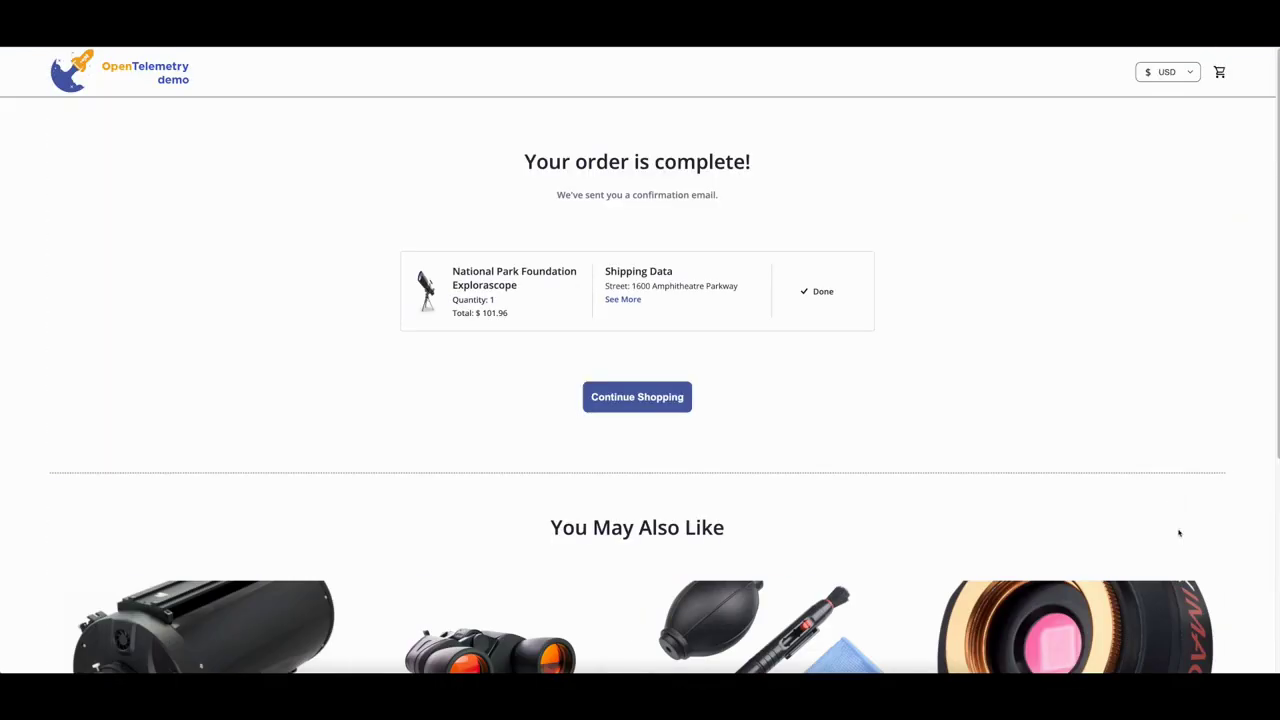
click(648, 400)
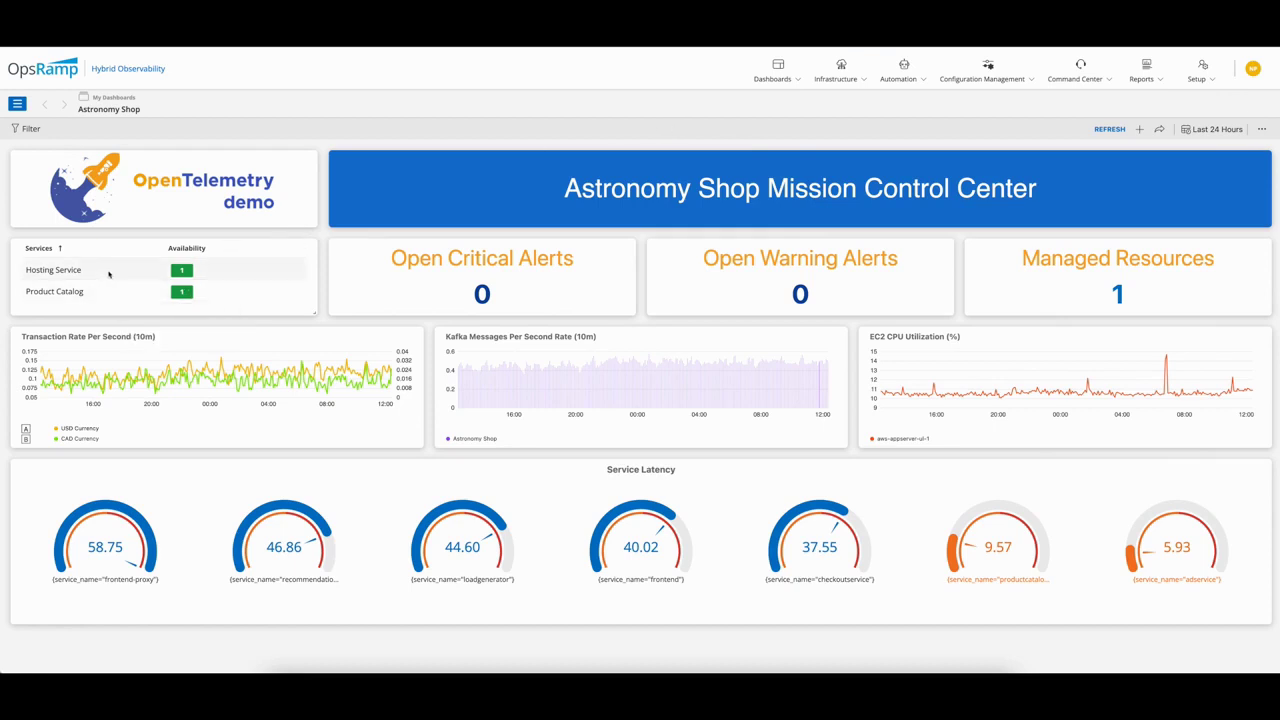
- Inspect the Astronomy Shop dashboard's availability badge and panel headers, showing zero critical alerts
mouse_move(186, 295)
mouse_move(319, 335)
mouse_move(697, 335)
mouse_move(737, 468)
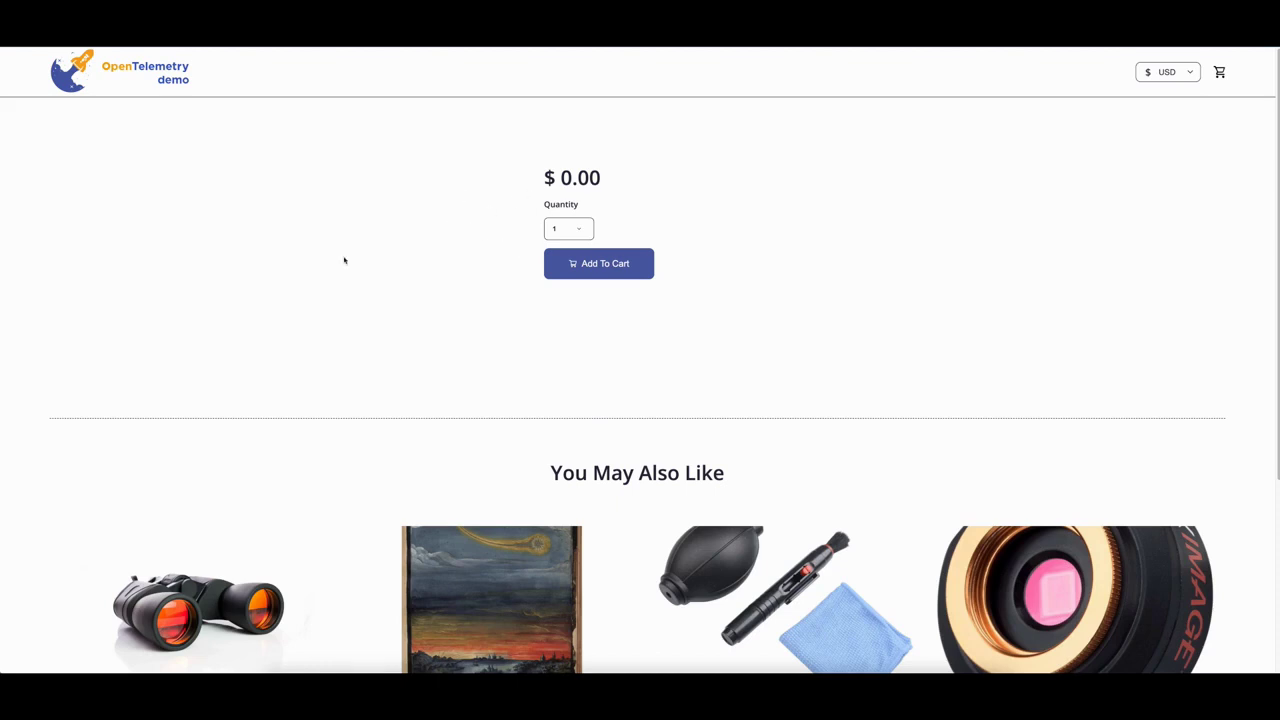
- Highlight the $ 0.00 price on the broken product page, then deselect it
drag(548, 177, 626, 180)
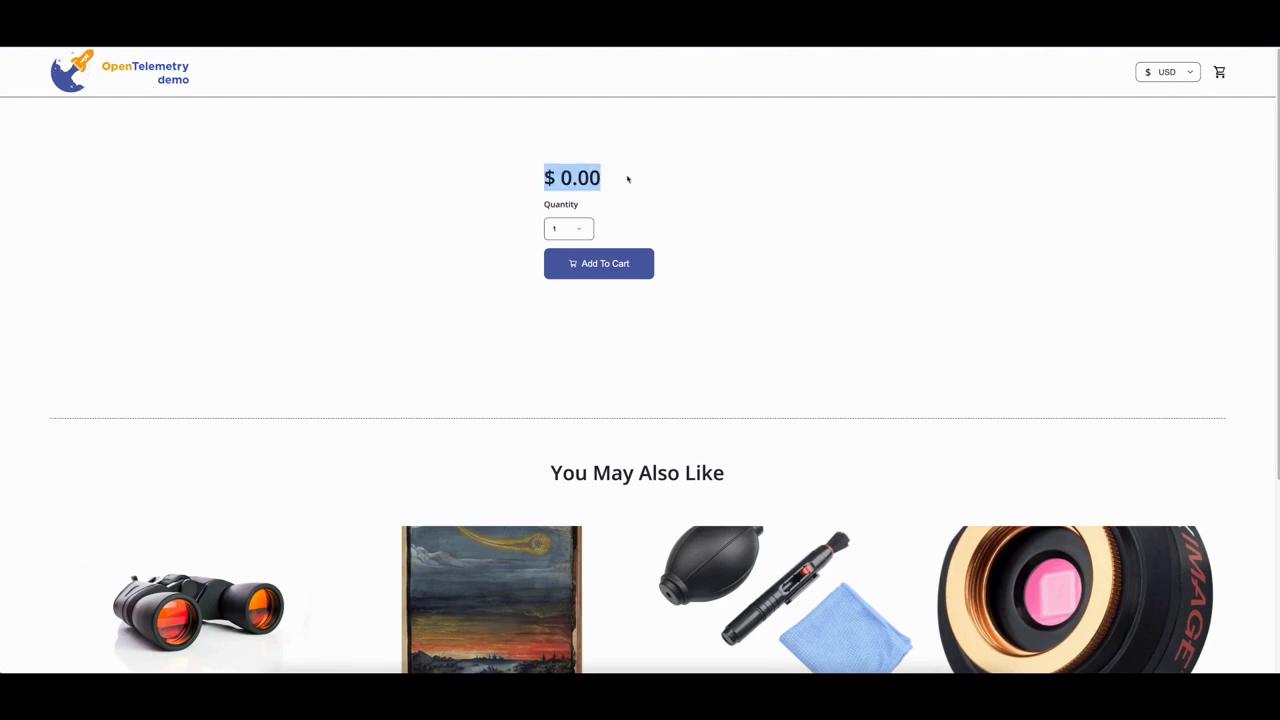
click(811, 221)
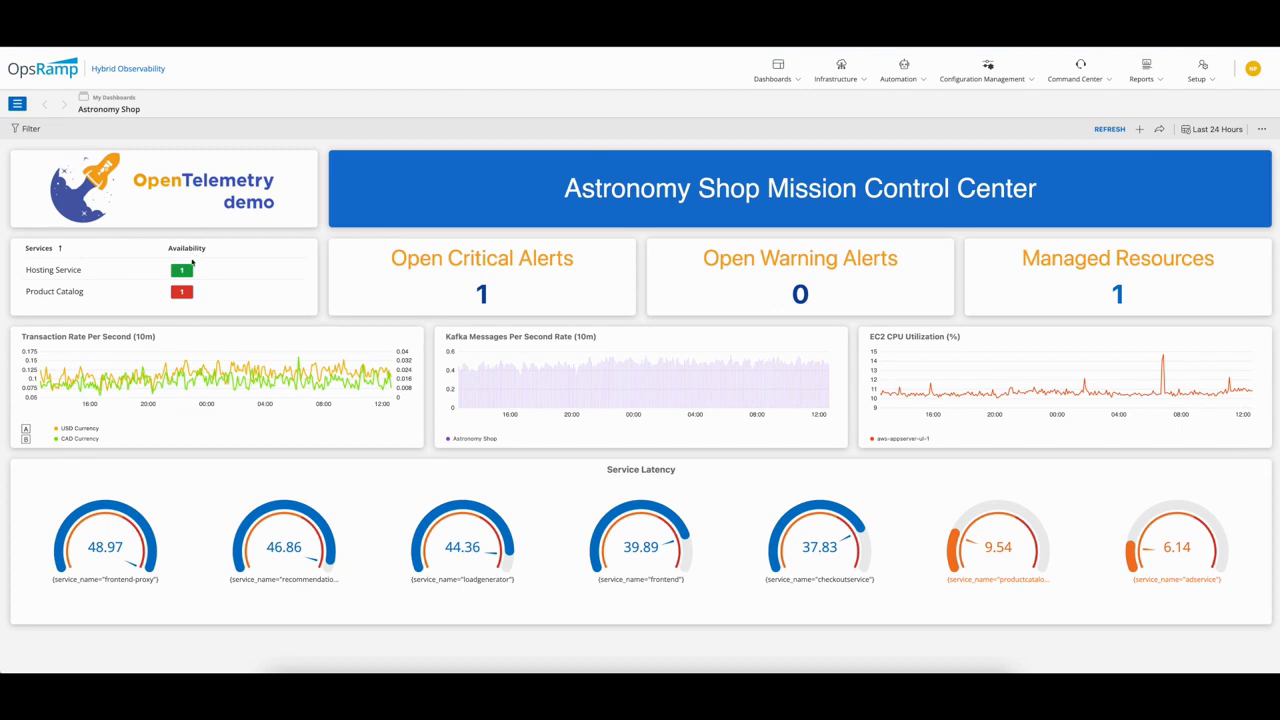
- Inspect the red Product Catalog status badge on the Astronomy Shop dashboard
mouse_move(177, 294)
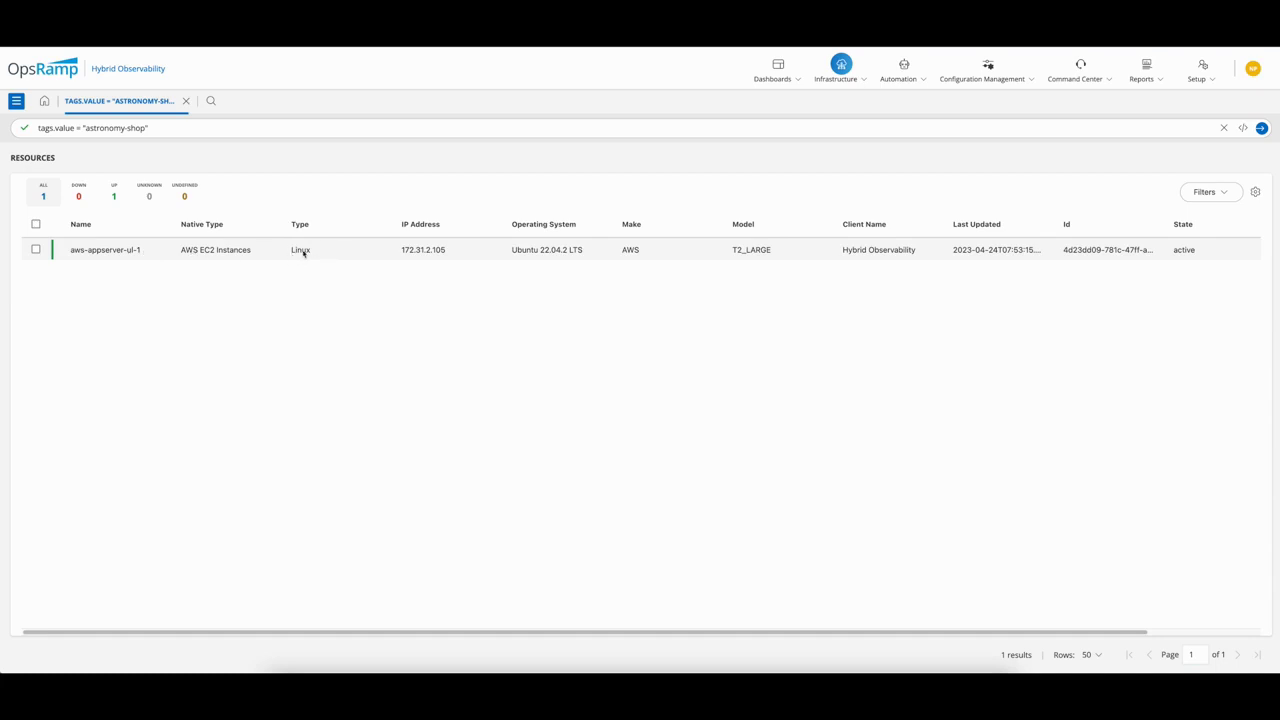
- Show the aws-appserver-ul-1 details panel with its 128 alerts, 2 critical
click(740, 251)
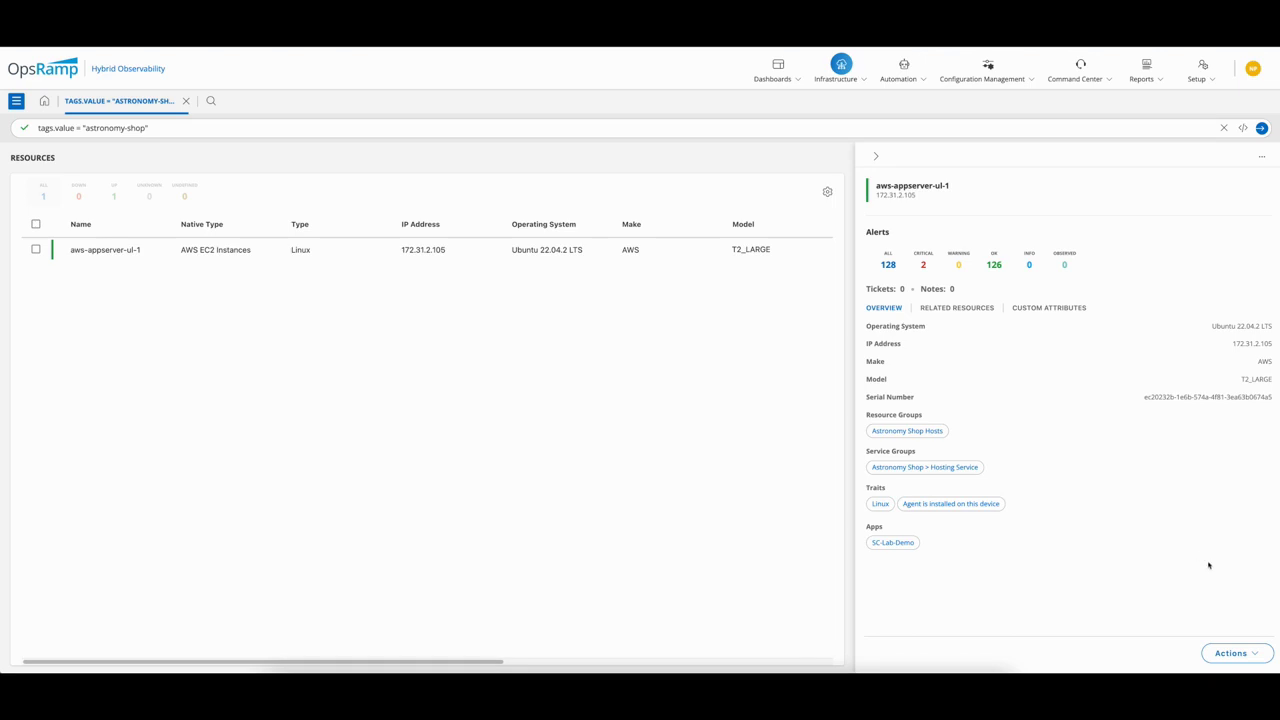
- Execute the Services command on host aws-appserver-ul-1
click(1255, 654)
click(1210, 631)
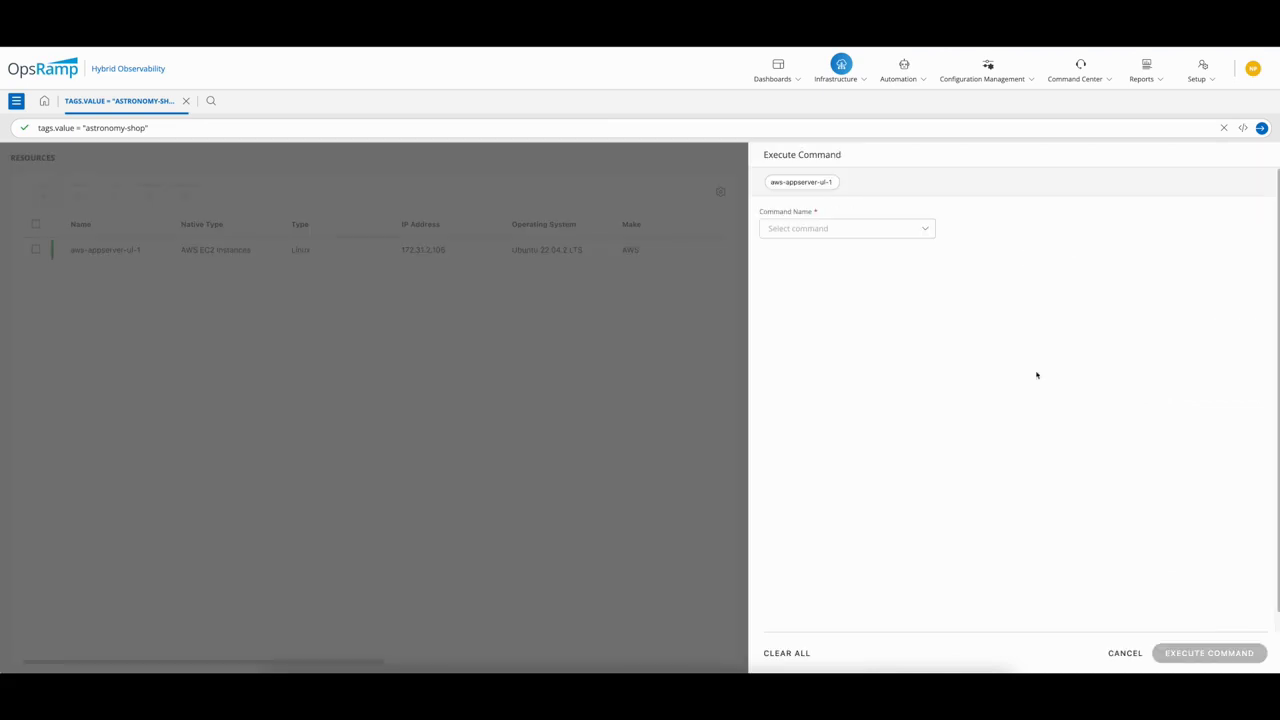
click(915, 232)
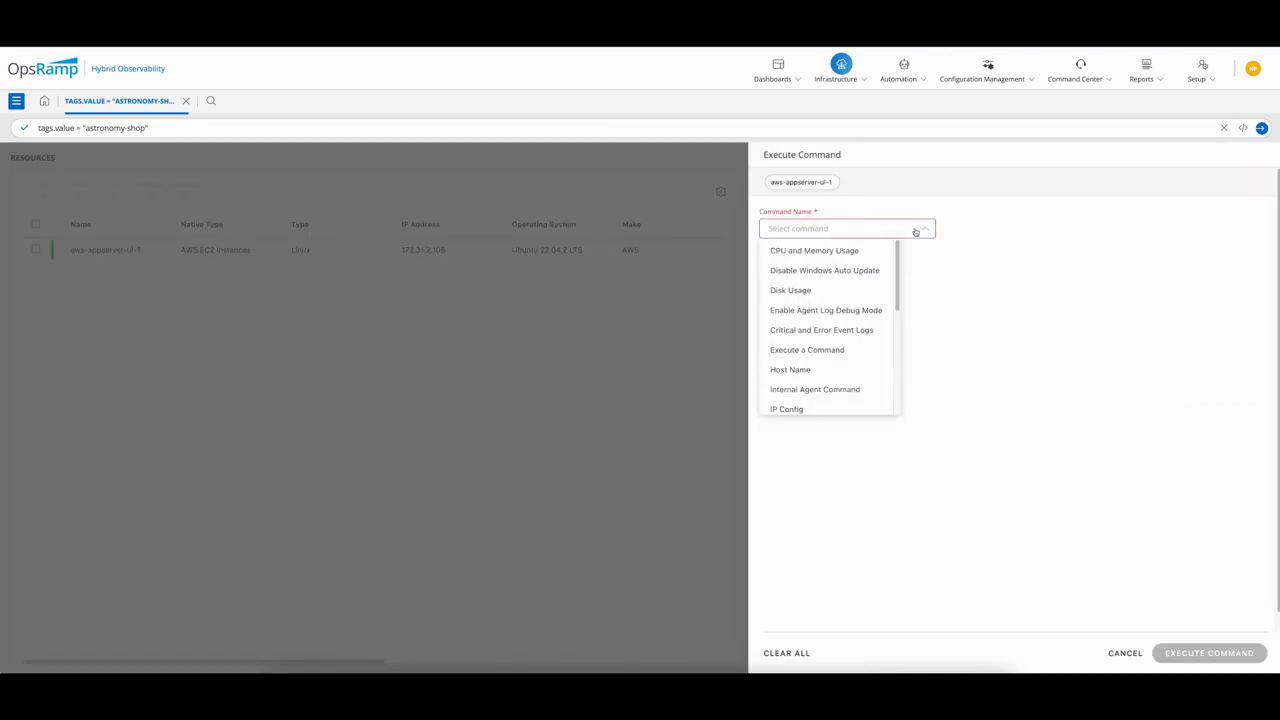
drag(899, 278, 896, 370)
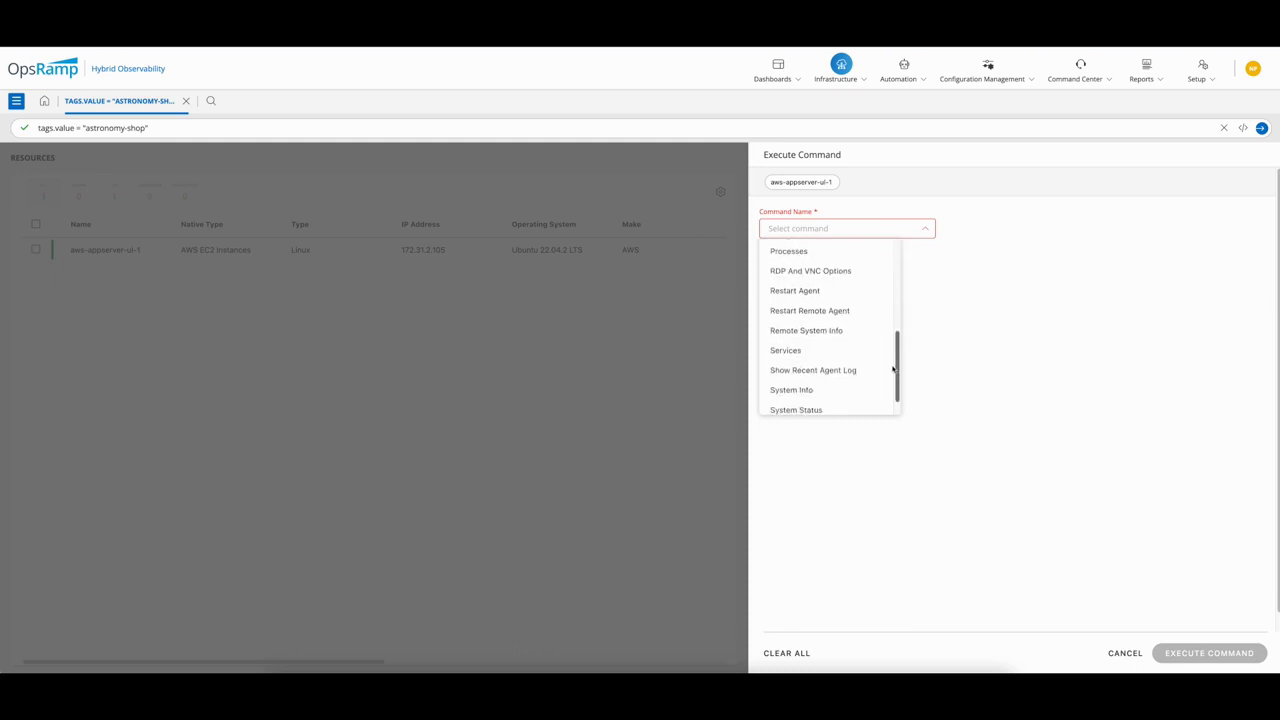
click(820, 351)
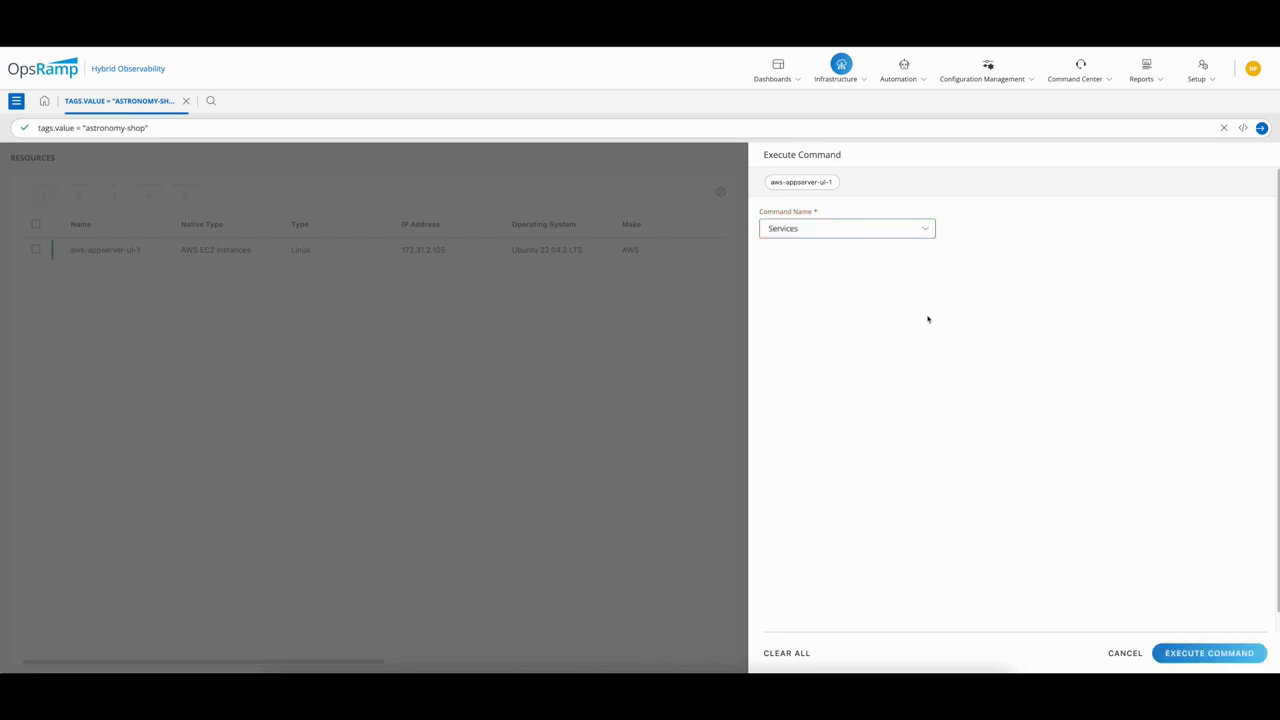
click(1213, 651)
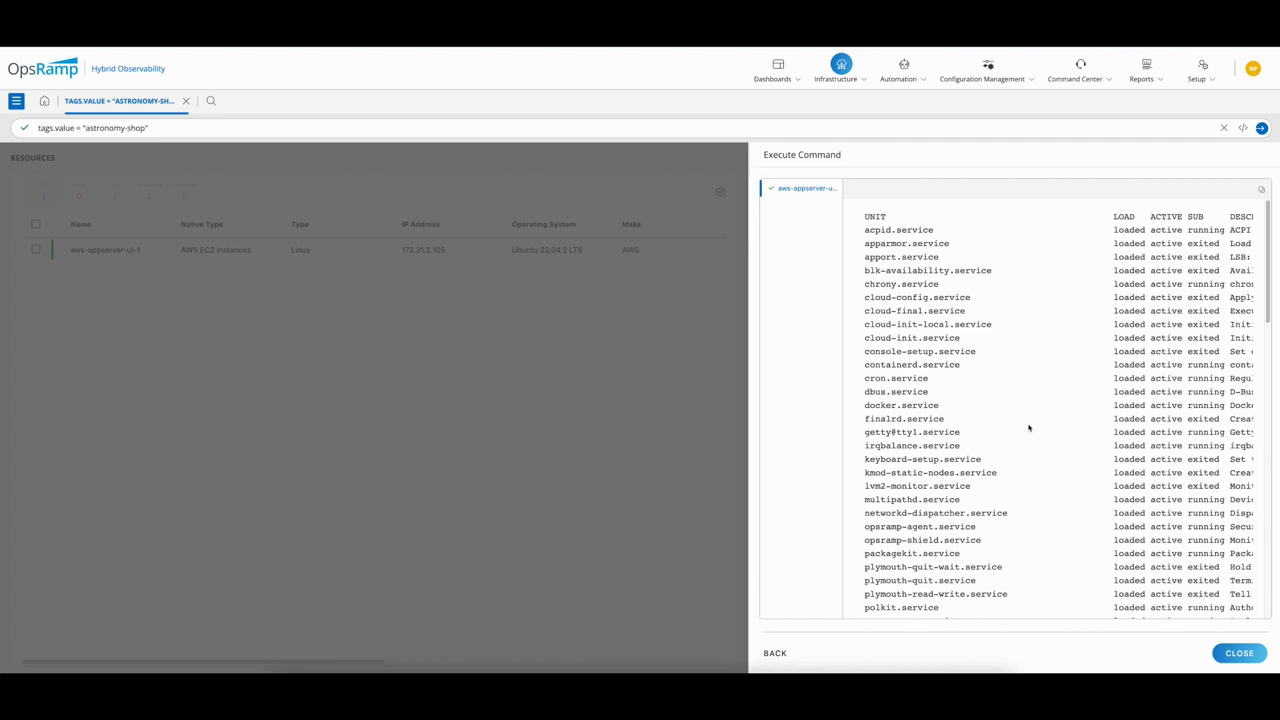
- Review the output listing 61 loaded service units, then close the results
scroll(1028, 426, down, 1)
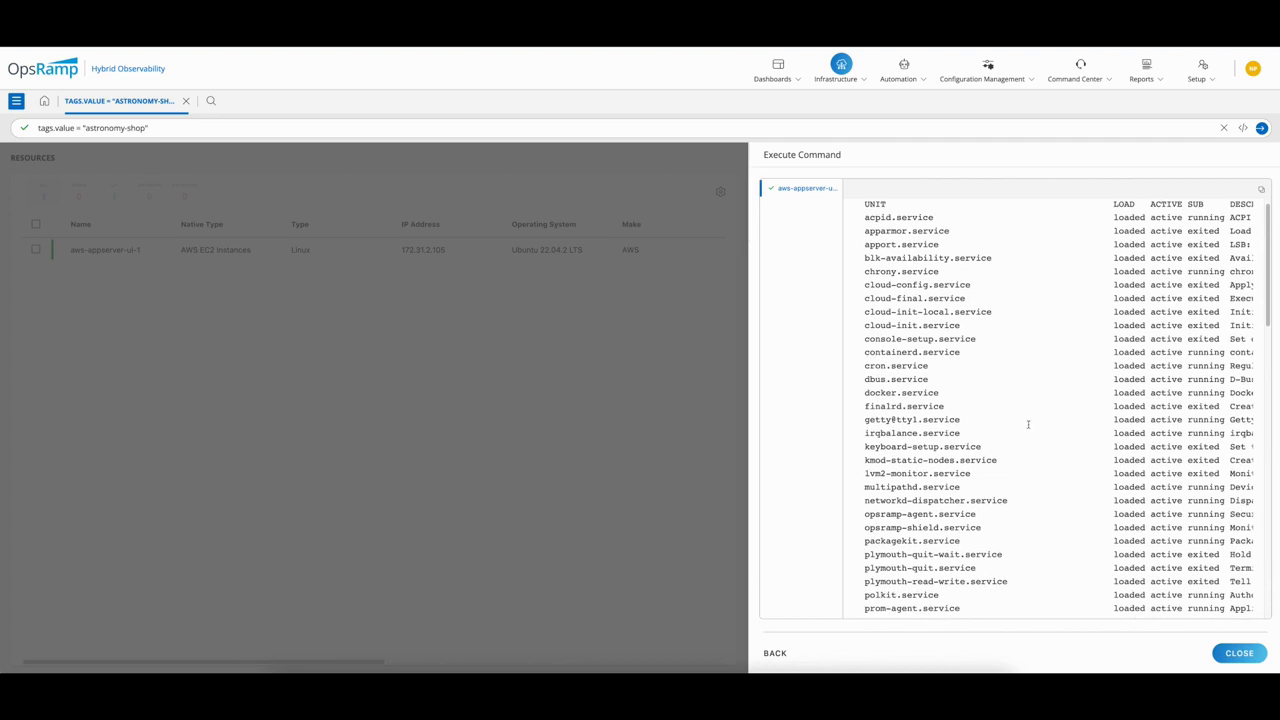
scroll(1028, 426, down, 1)
scroll(1028, 427, down, 10)
scroll(1028, 424, down, 20)
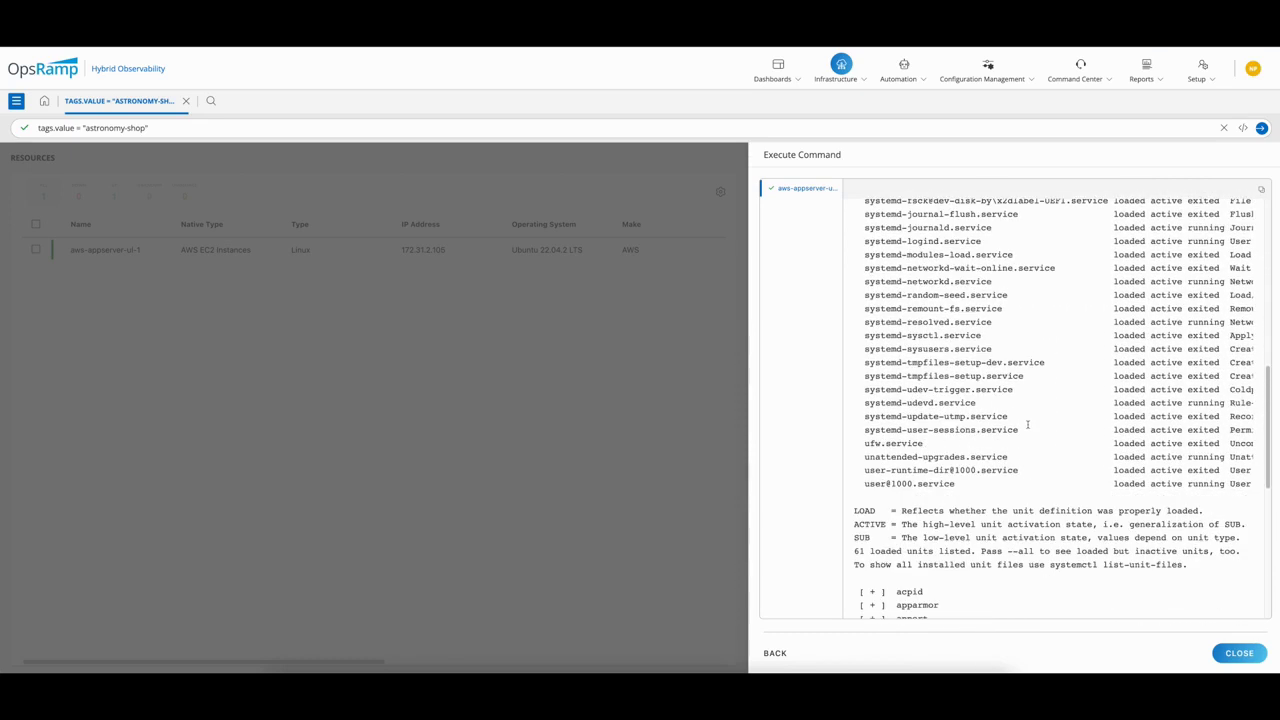
scroll(1028, 424, up, 15)
click(1239, 653)
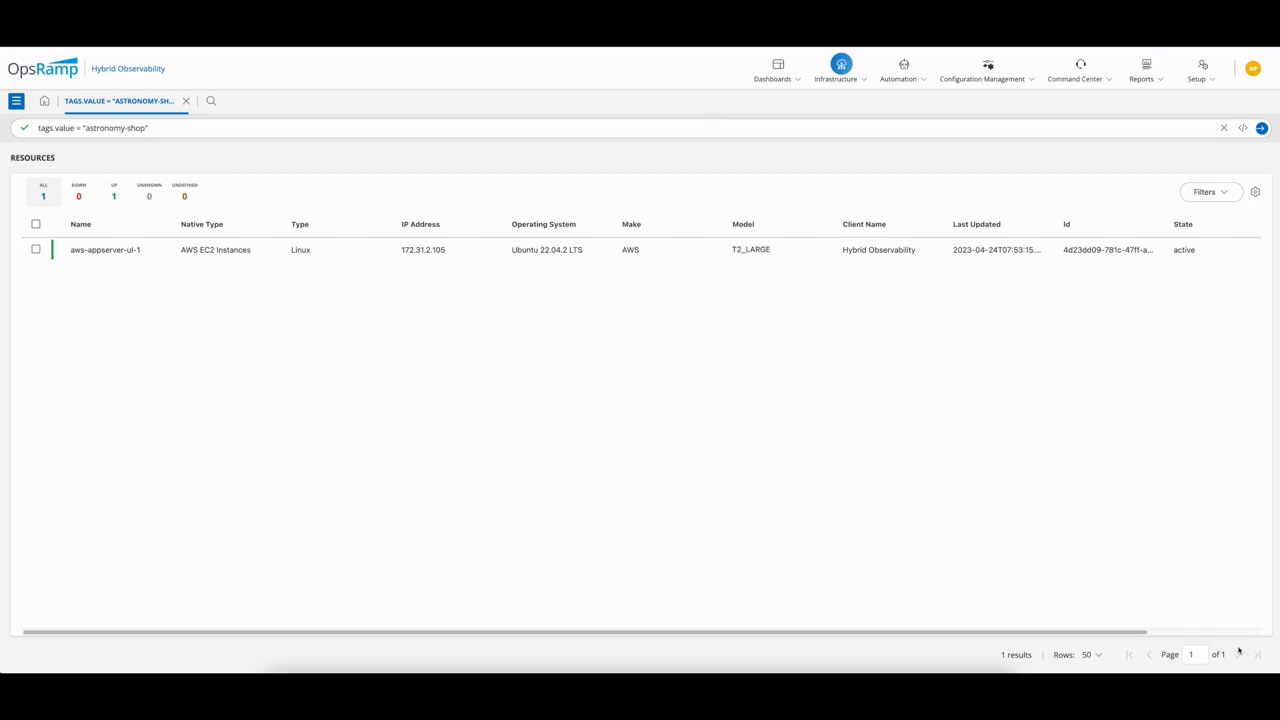
- Reselect aws-appserver-ul-1 and bring up its more-options menu to reach View topology
click(188, 251)
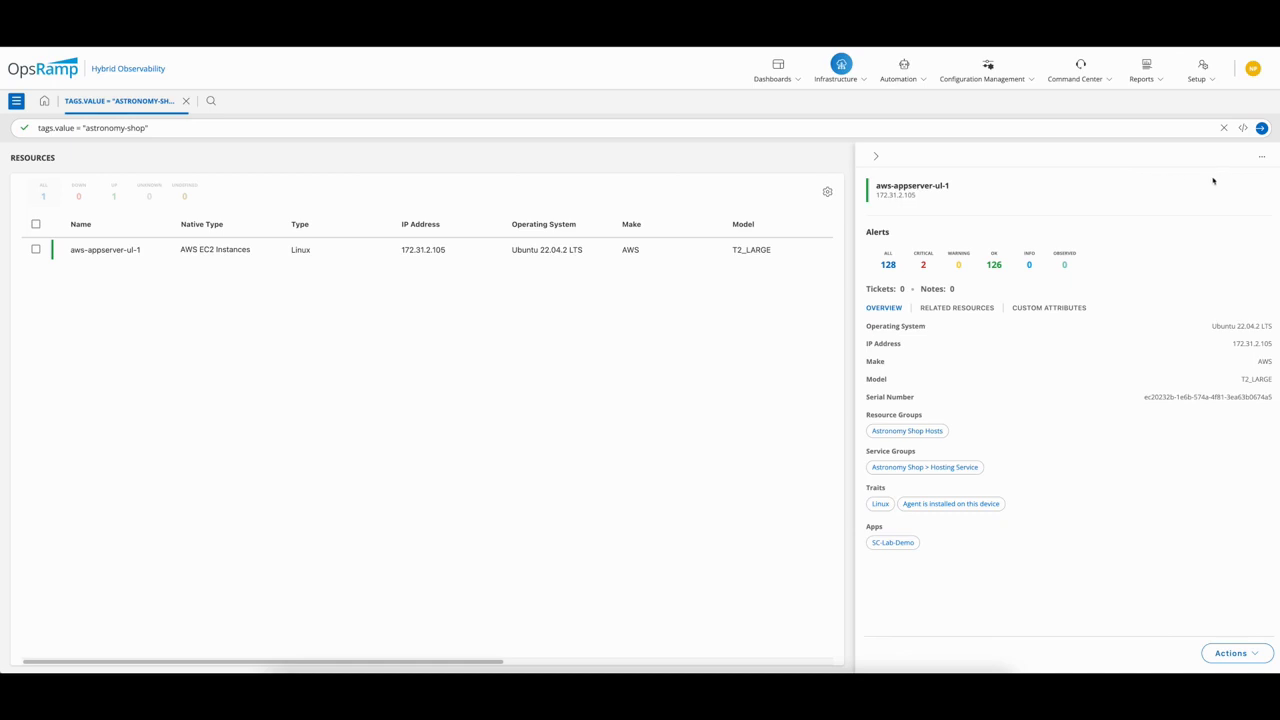
click(1263, 160)
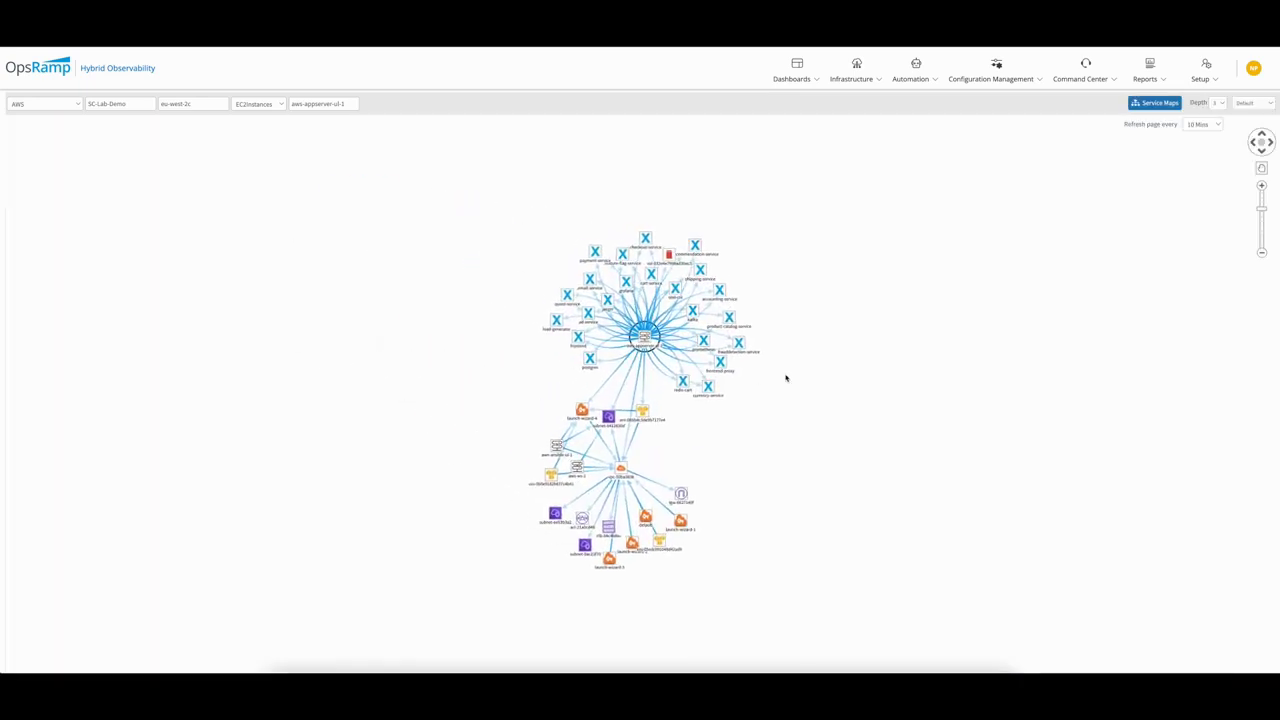
- Zoom the topology map and inspect the appserver, VPC and network interface nodes
scroll(786, 378, up, 3)
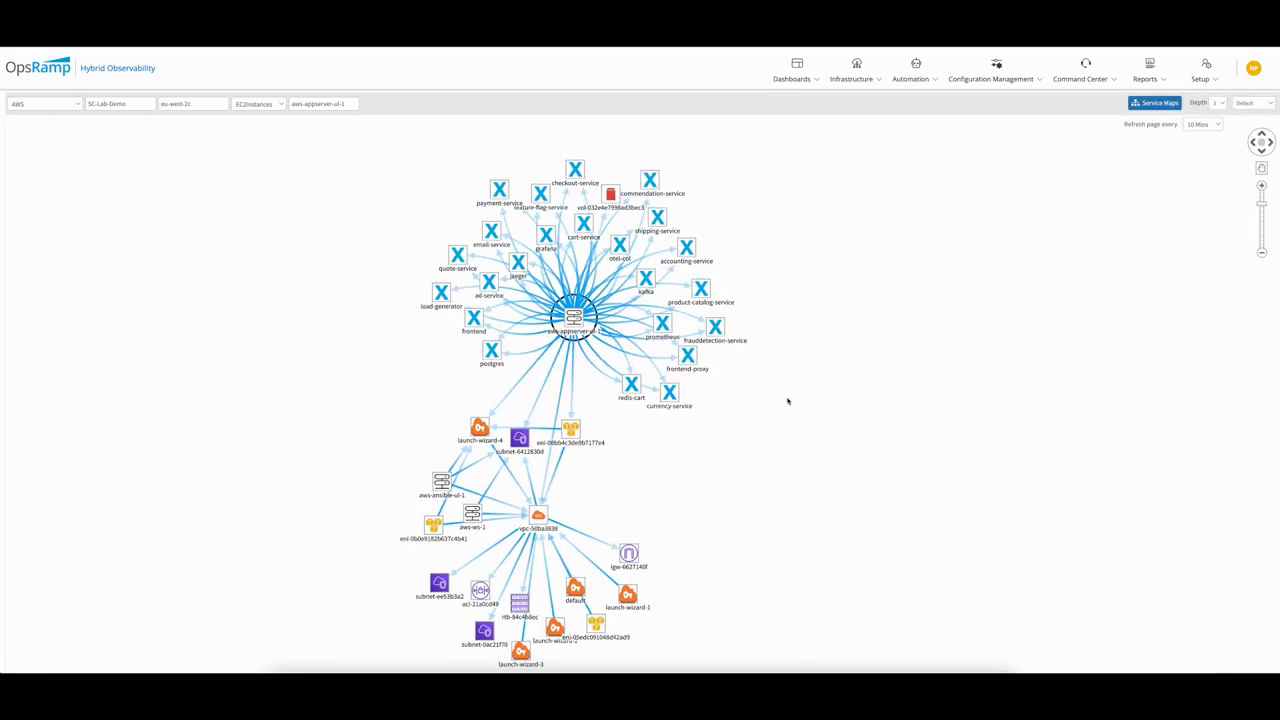
mouse_move(555, 316)
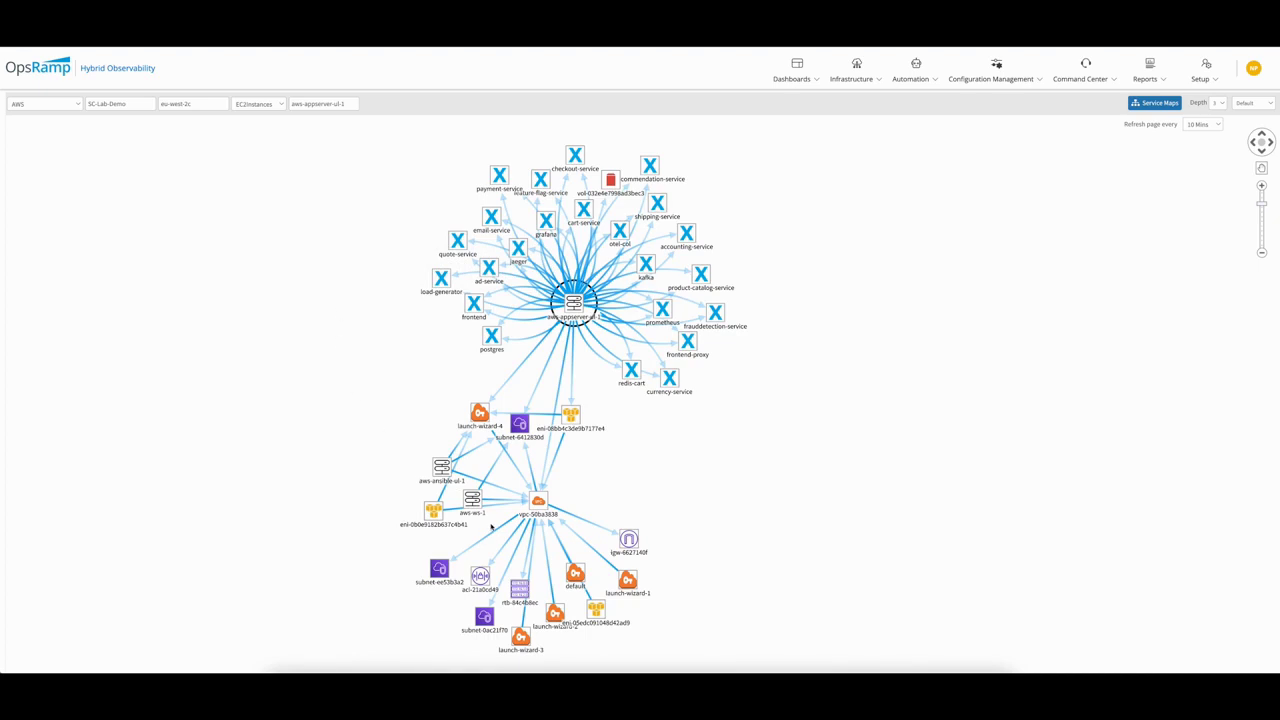
mouse_move(532, 508)
mouse_move(594, 609)
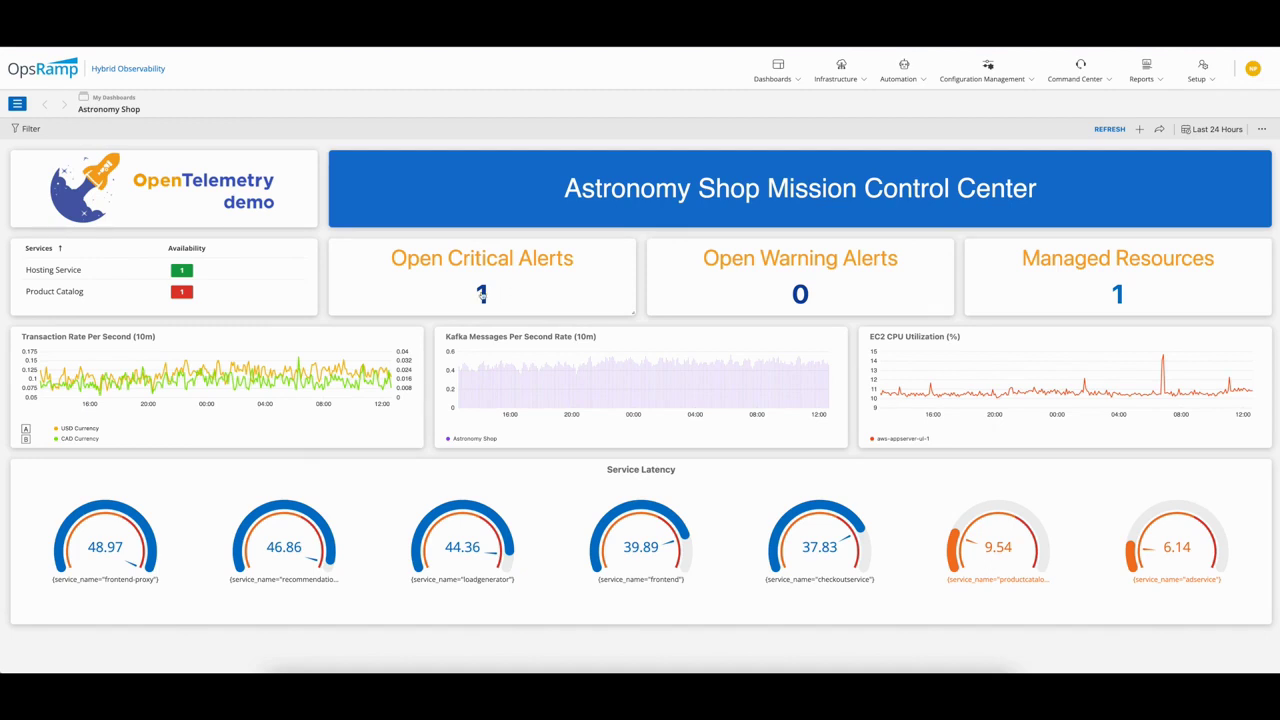
- Show critical alert 141535712 about the Explorascope from the dashboard's open critical count
click(481, 294)
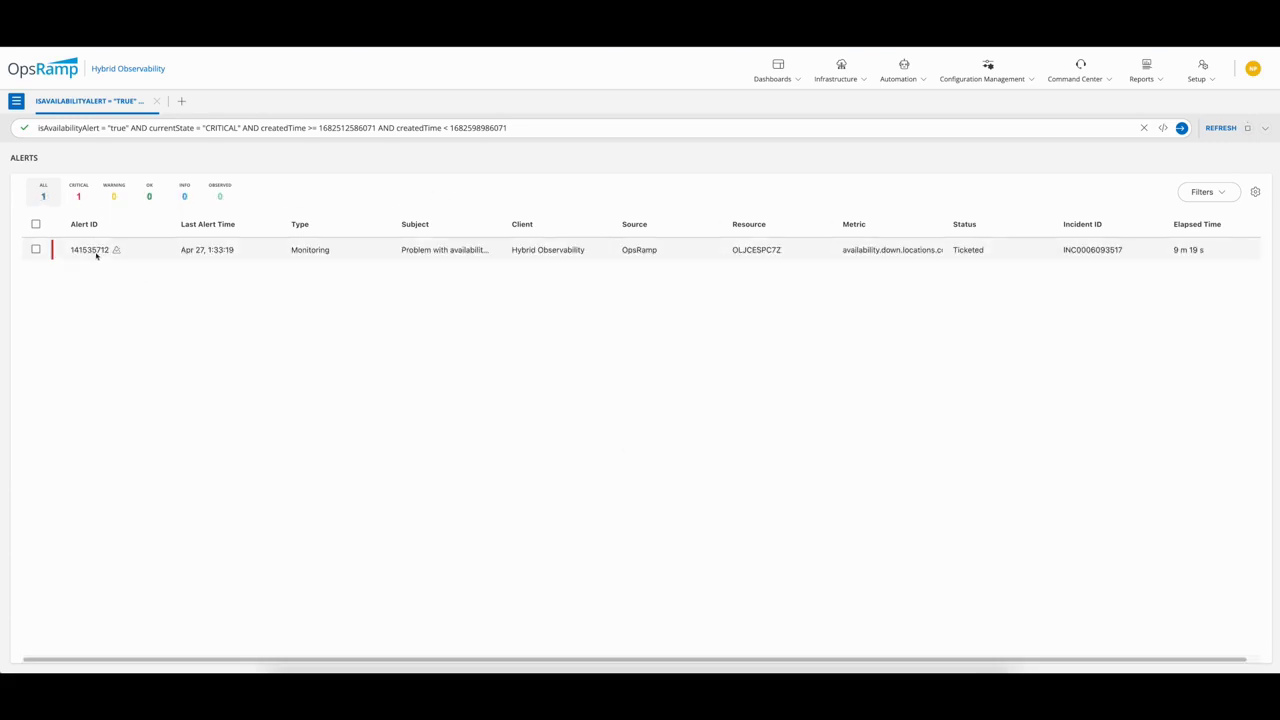
click(393, 255)
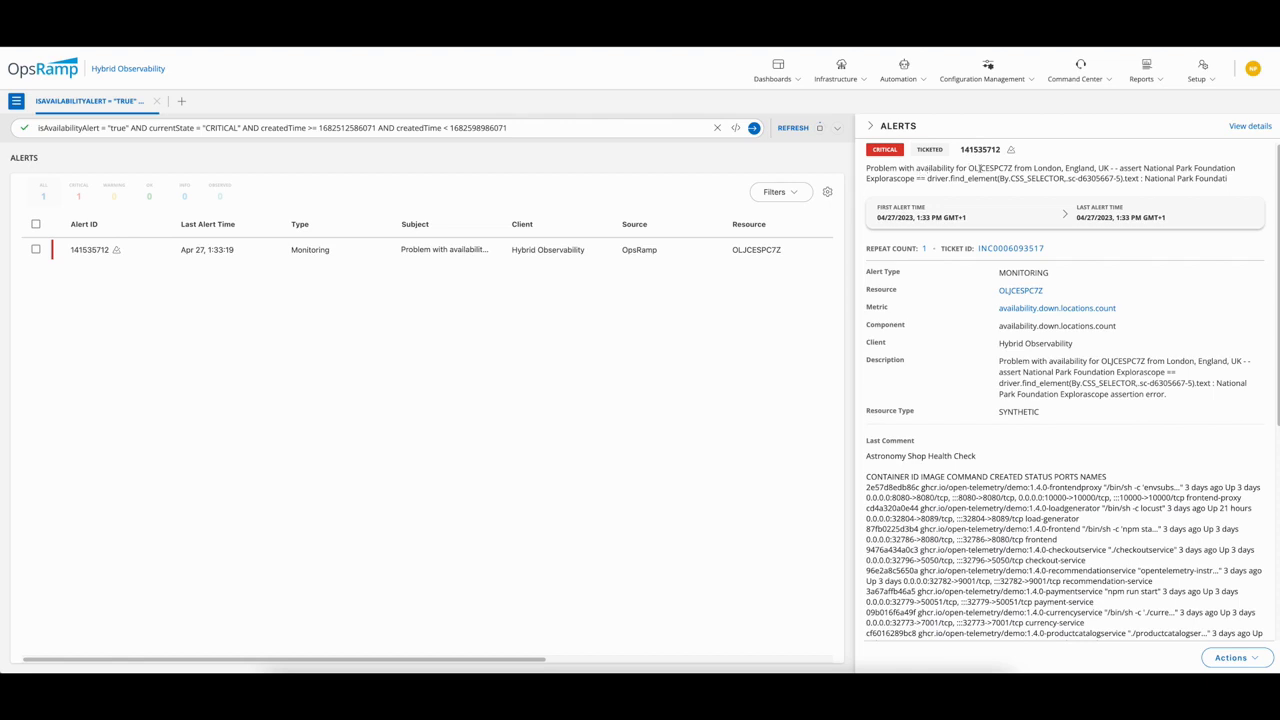
drag(969, 168, 1012, 167)
click(991, 168)
double_click(978, 167)
click(1027, 167)
drag(1217, 383, 1108, 393)
click(1135, 393)
drag(1102, 361, 1146, 361)
click(1035, 383)
drag(866, 456, 987, 460)
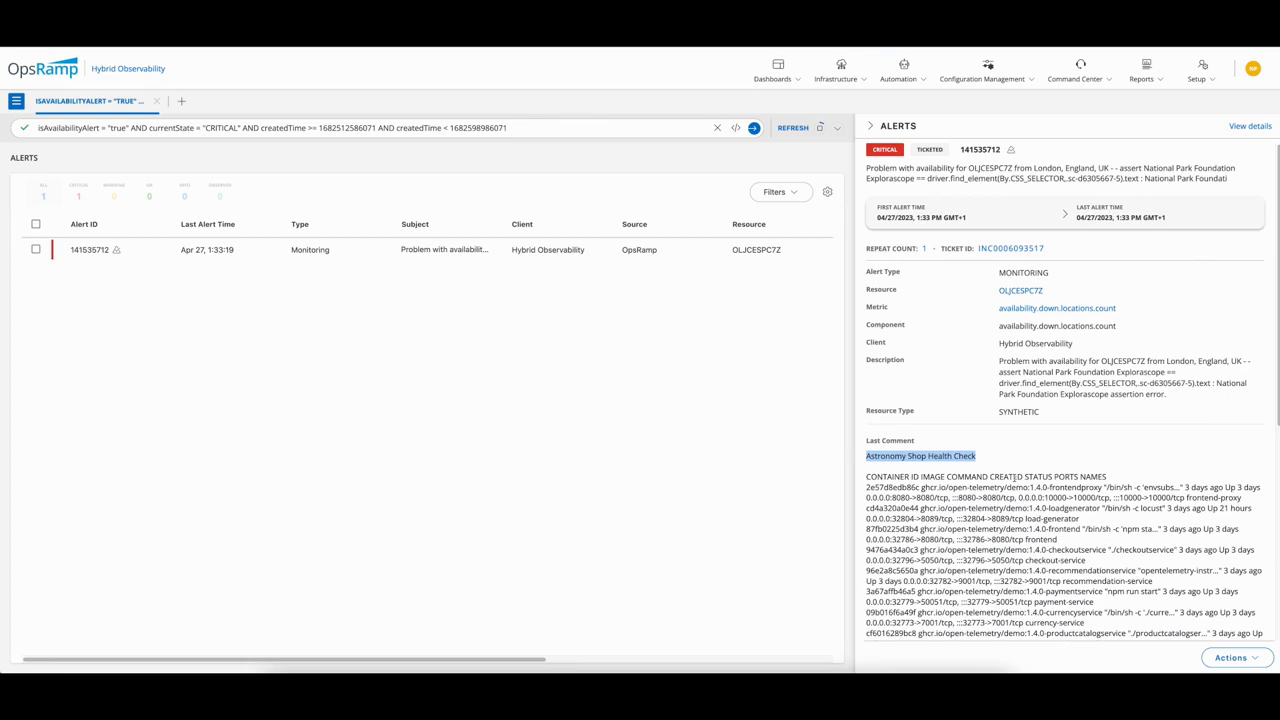
click(1016, 476)
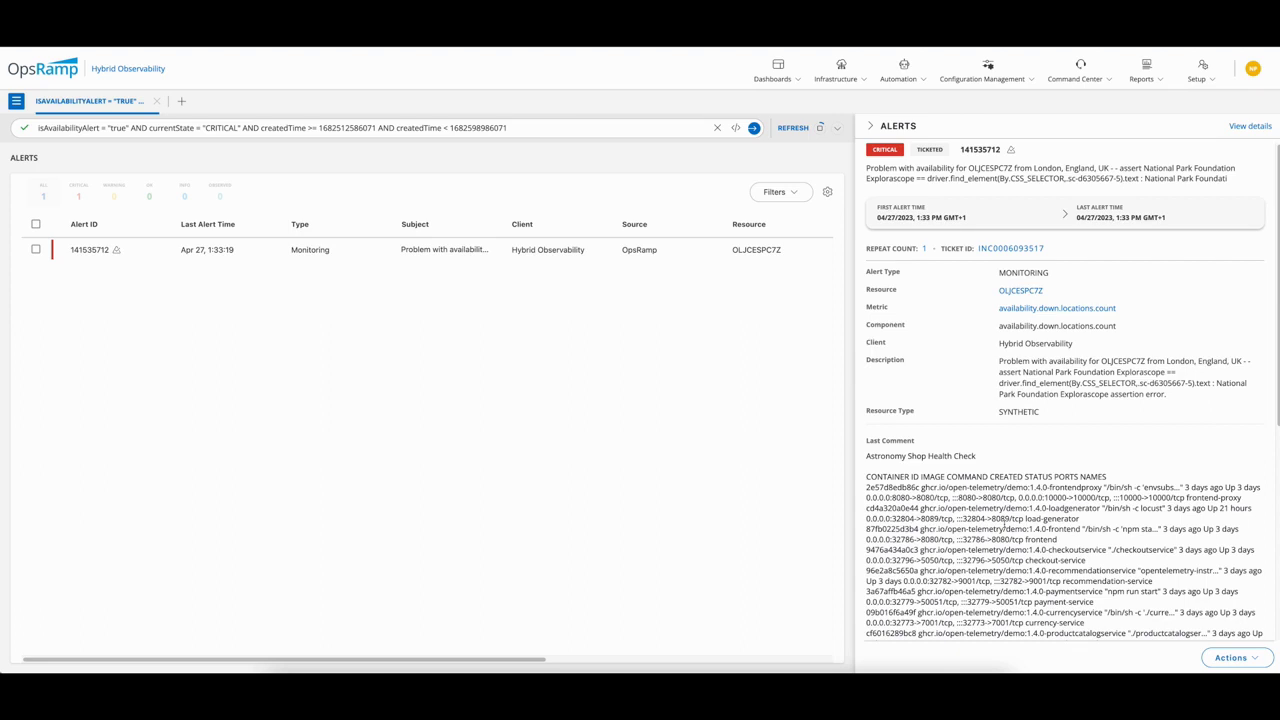
scroll(1004, 524, down, 3)
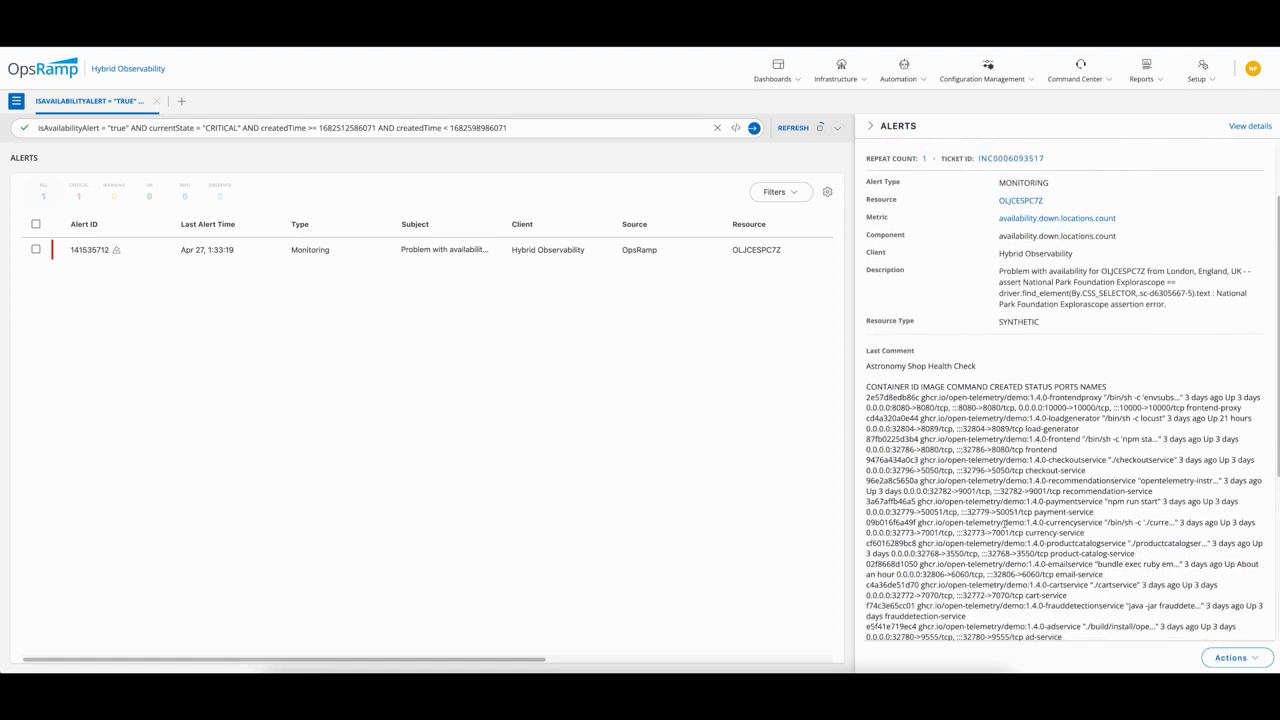
scroll(1004, 522, down, 3)
scroll(1004, 523, up, 10)
scroll(1004, 524, down, 1)
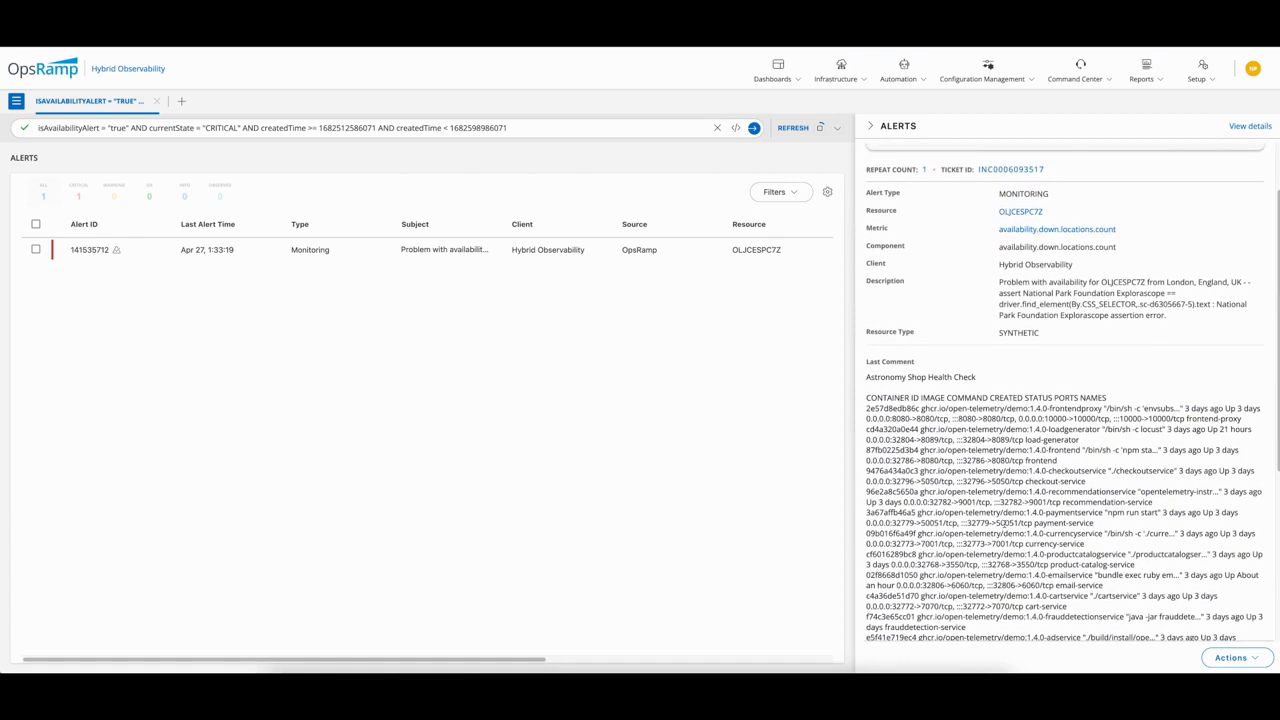
scroll(1004, 523, up, 1)
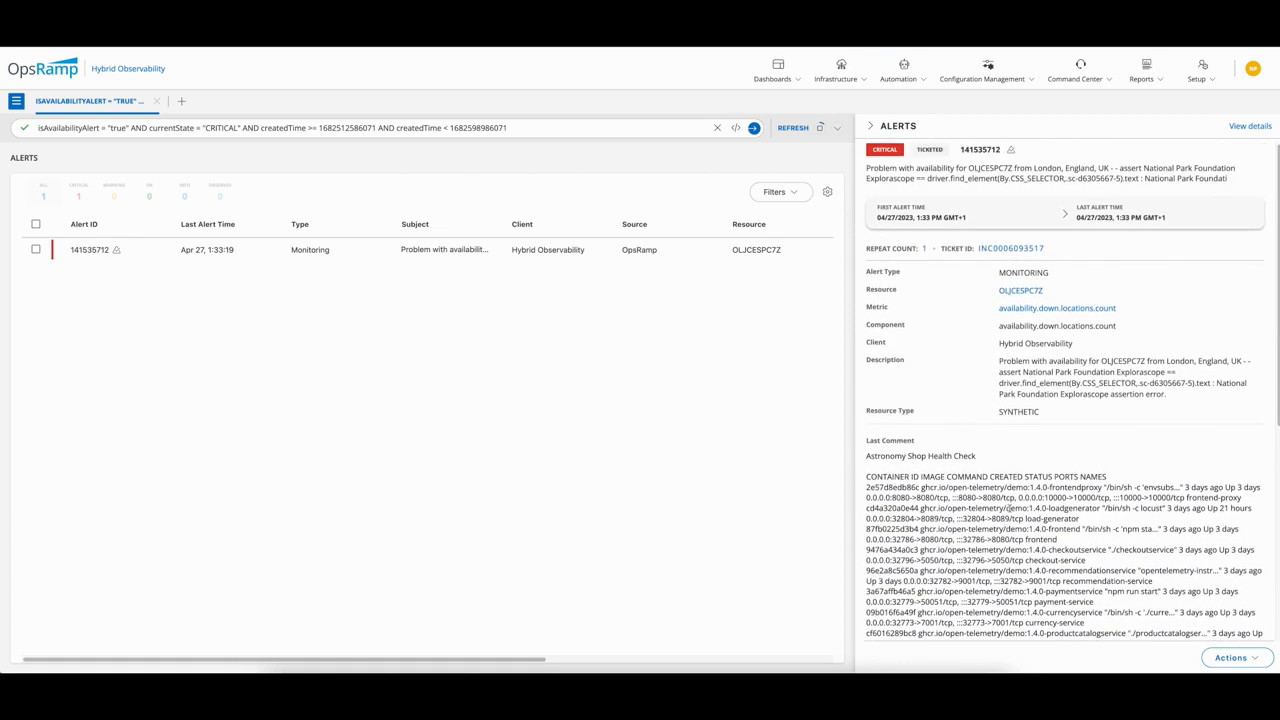
- Show the alert's Actions menu and dismiss it without choosing an action
click(1234, 657)
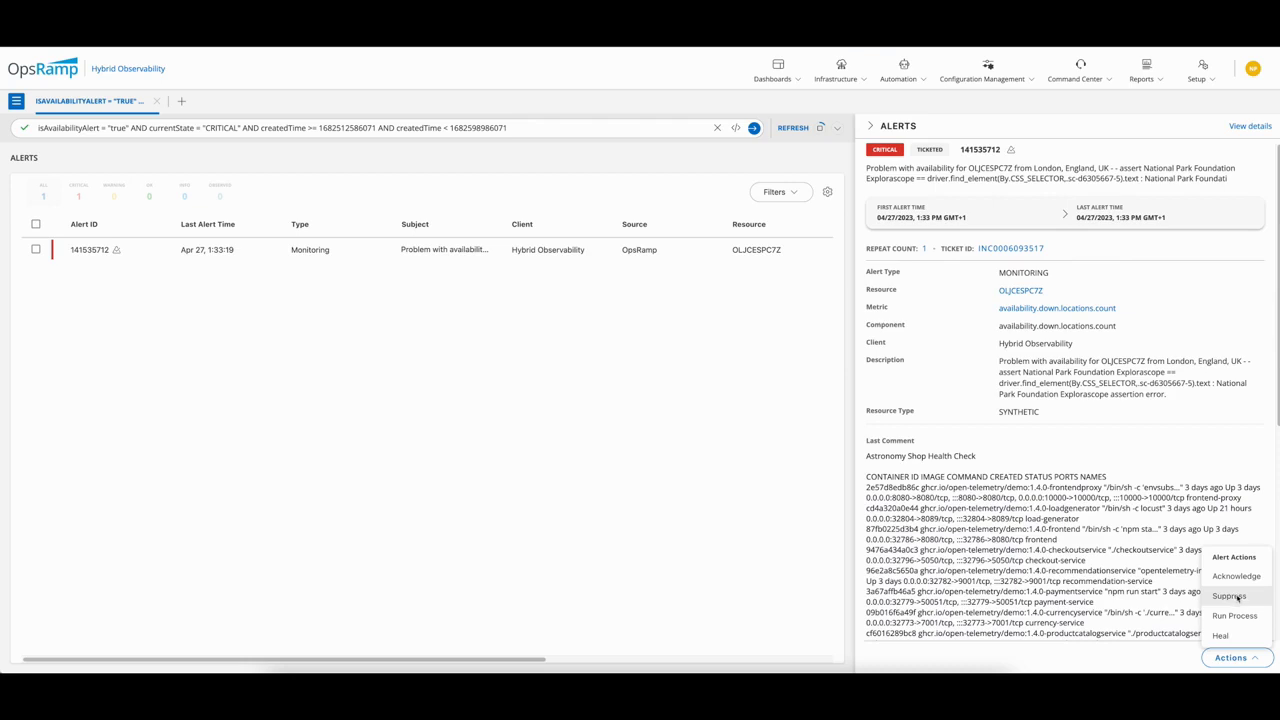
click(1096, 578)
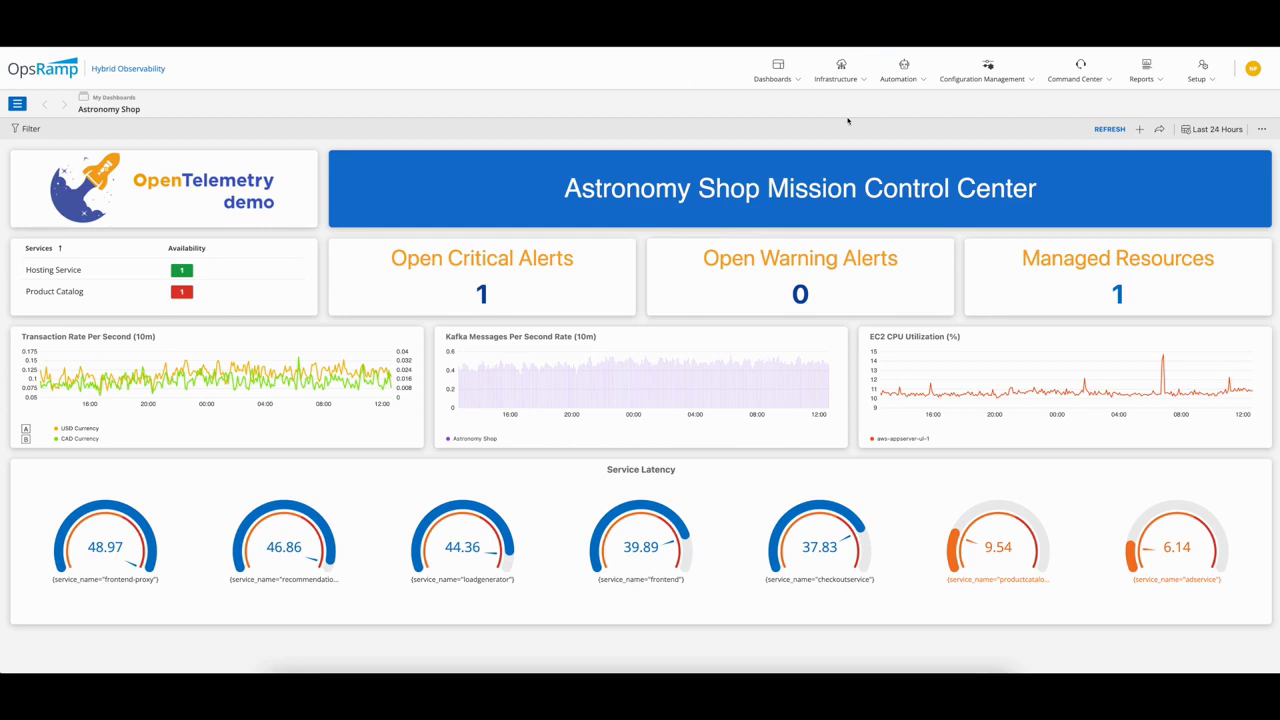
- Bring up the saved trace views list on the Traces page
mouse_move(820, 90)
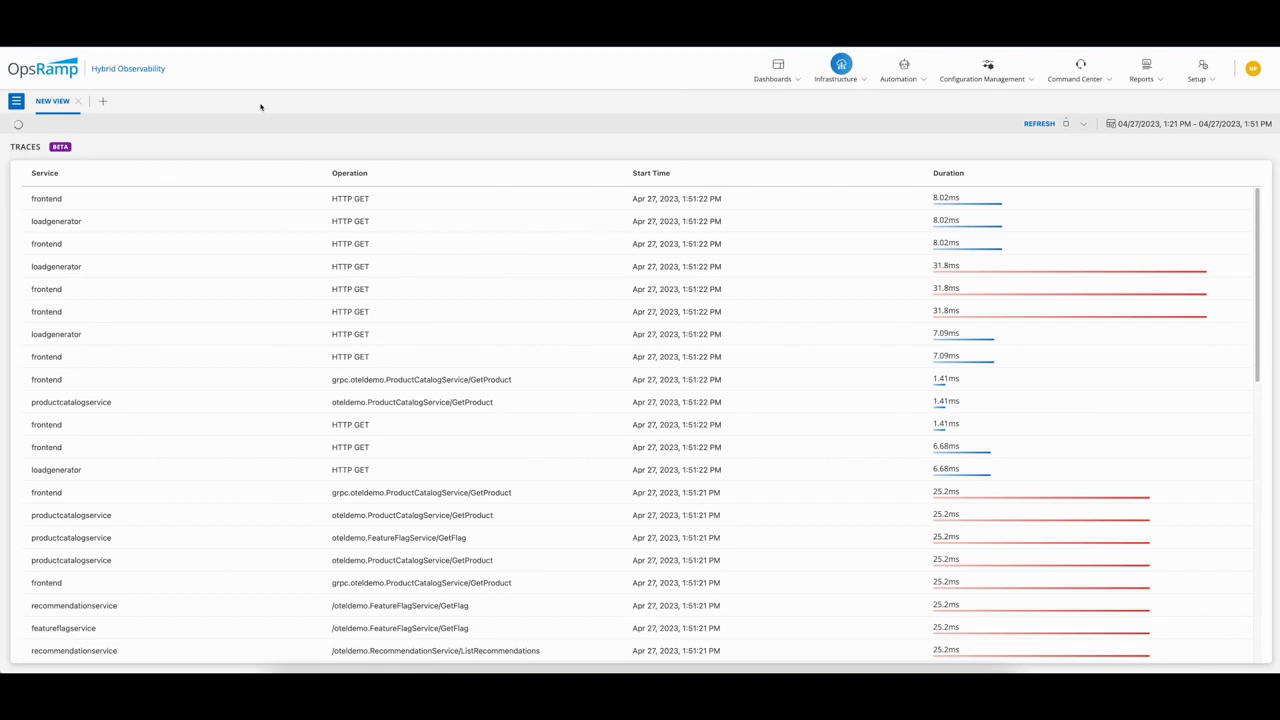
click(16, 101)
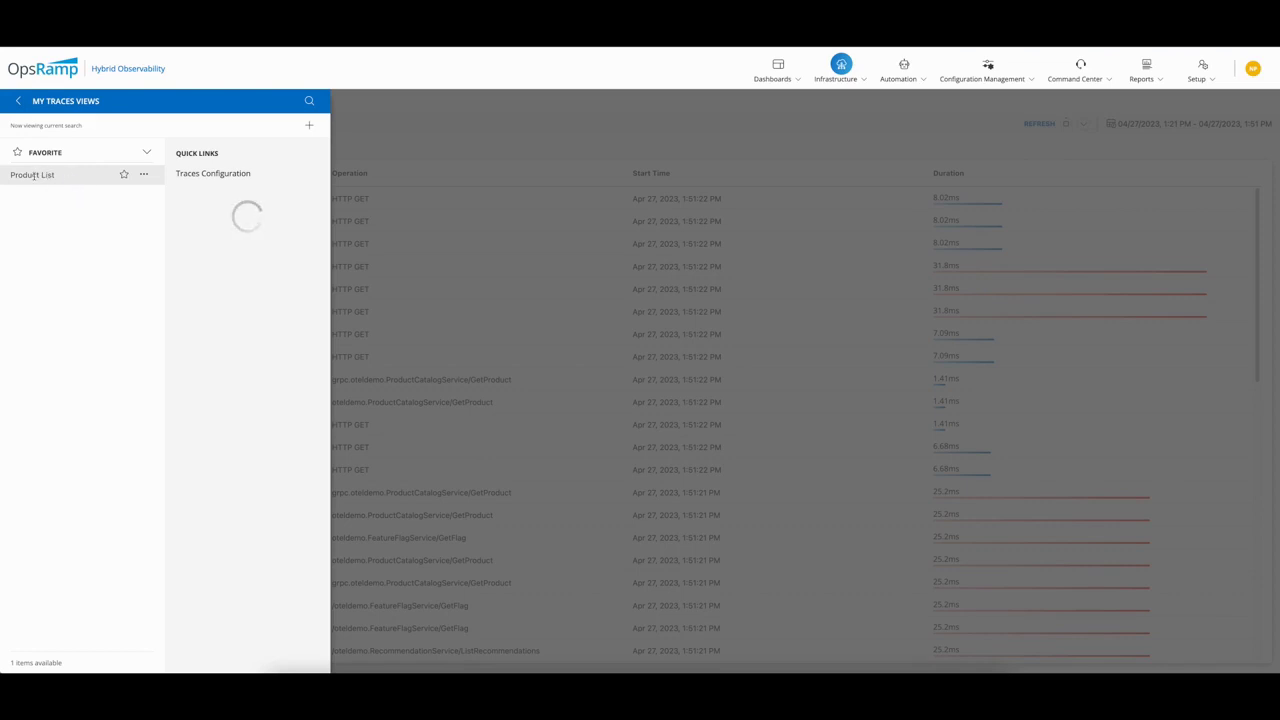
- Load the Product List view, show older results, and open the erroring 2:45:43 PM trace
click(33, 175)
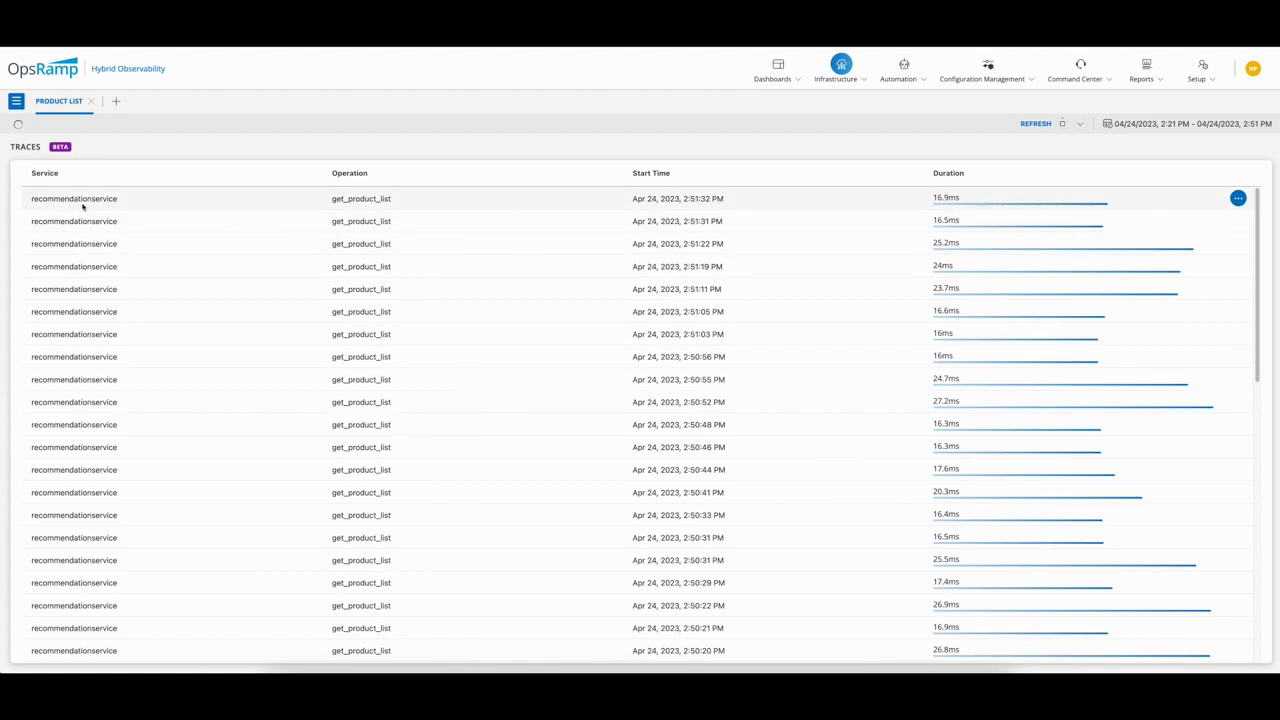
scroll(262, 399, down, 2)
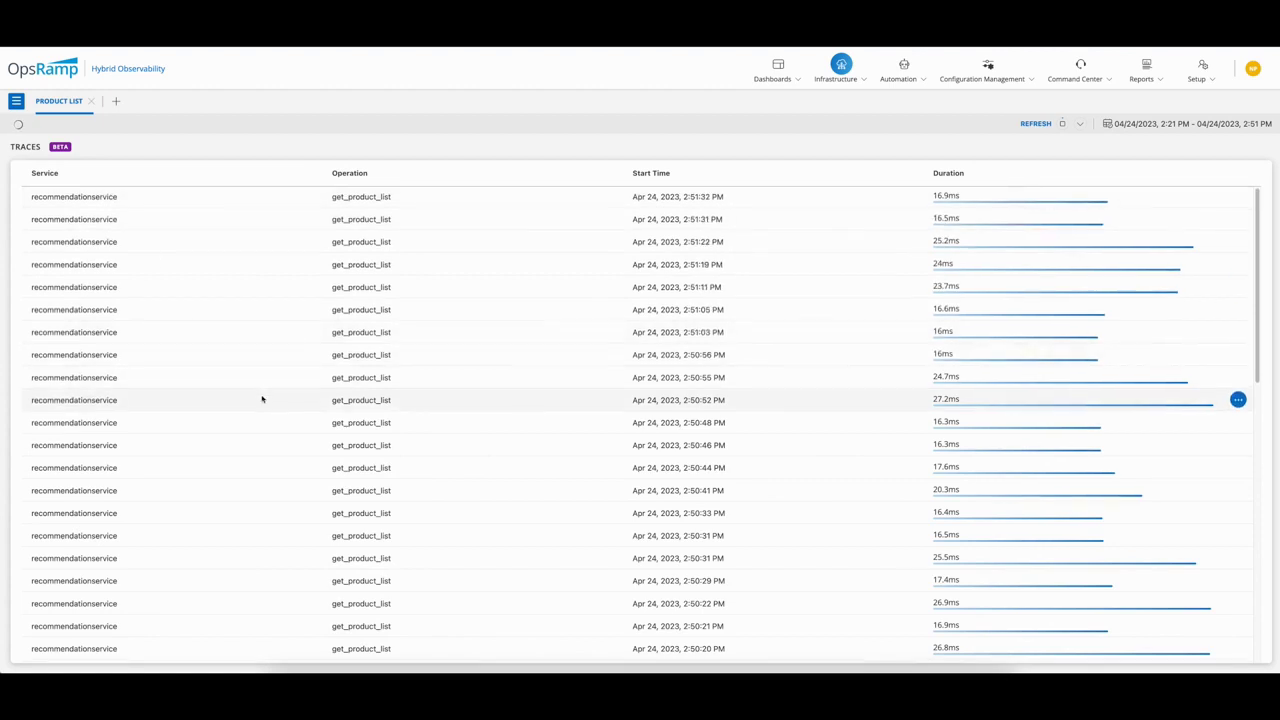
scroll(262, 399, down, 10)
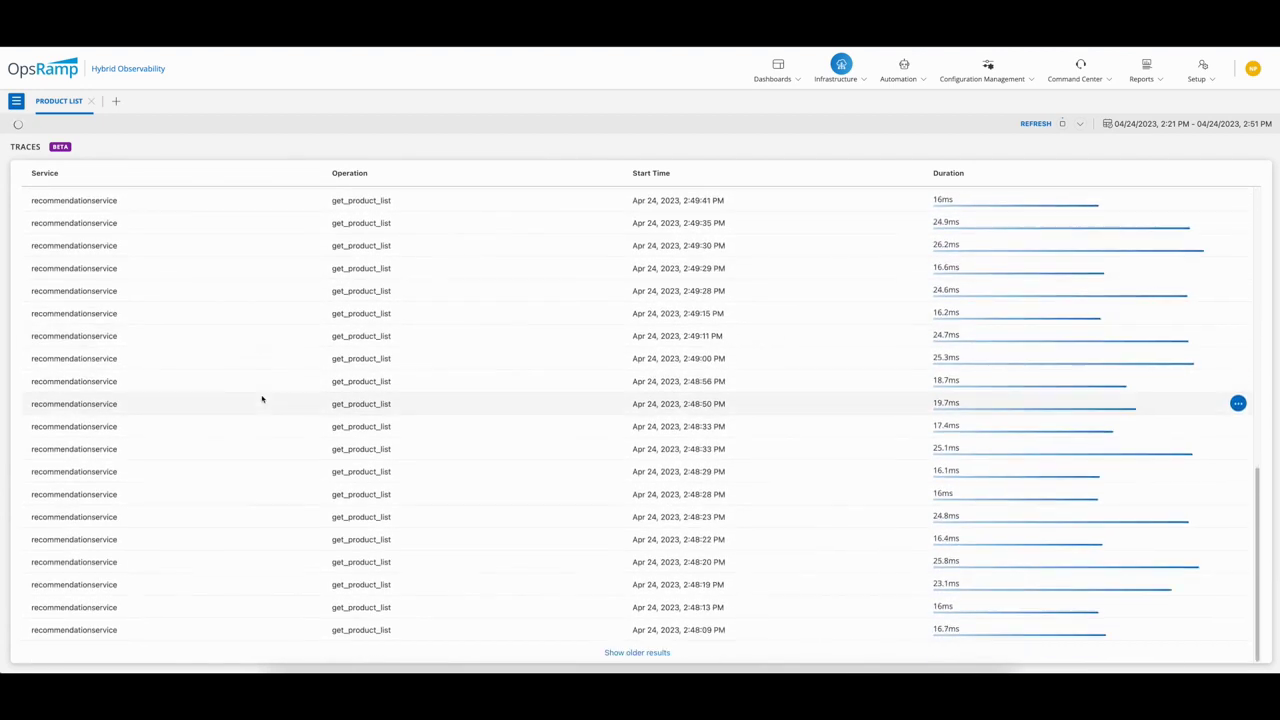
click(650, 652)
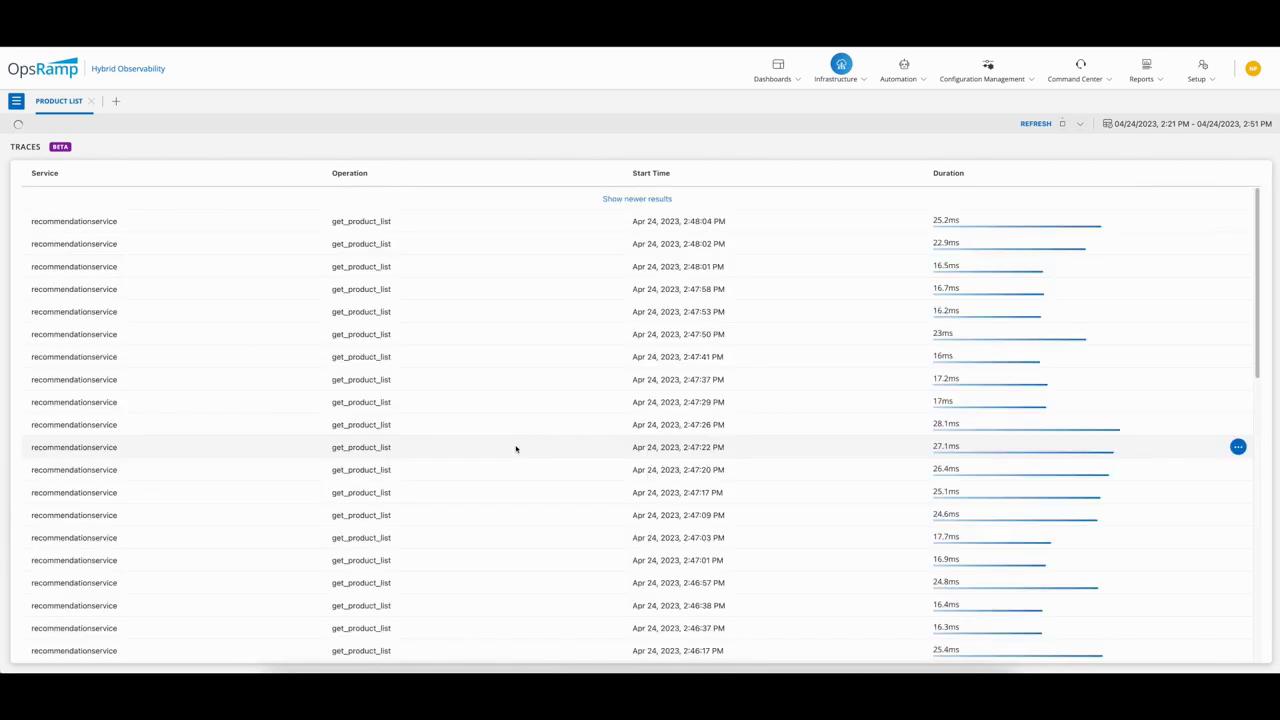
scroll(516, 448, down, 10)
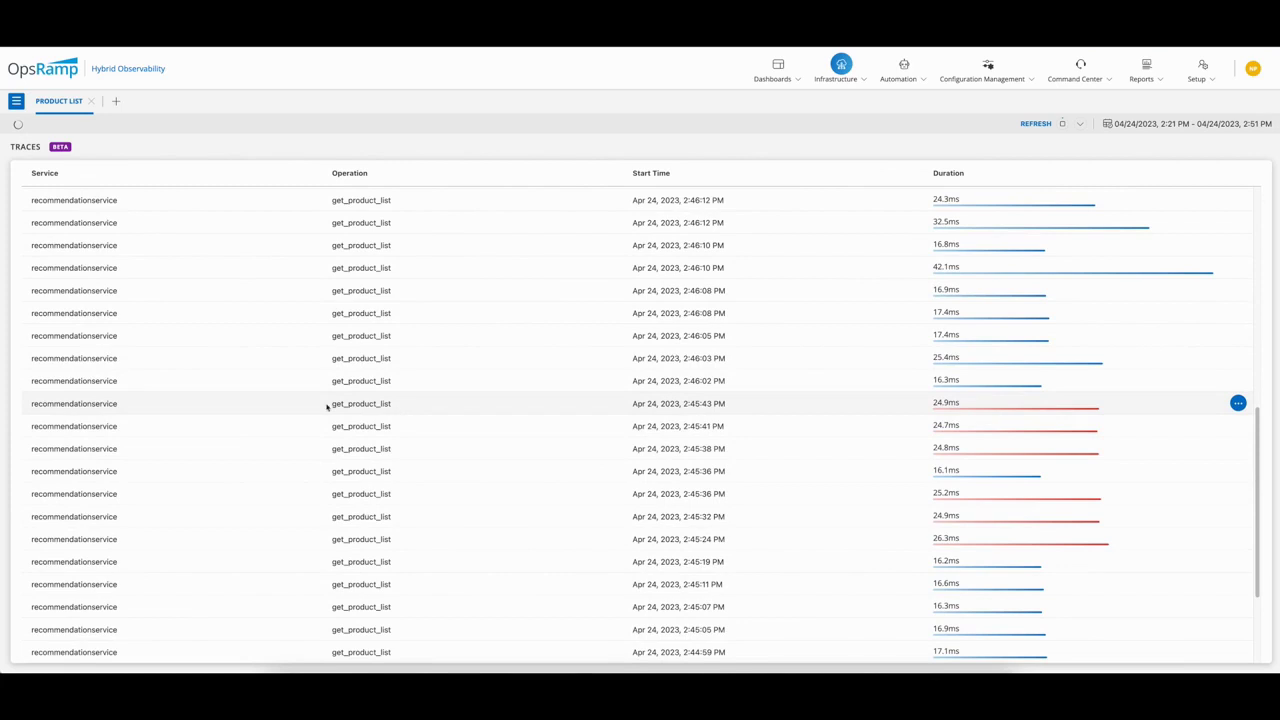
click(71, 404)
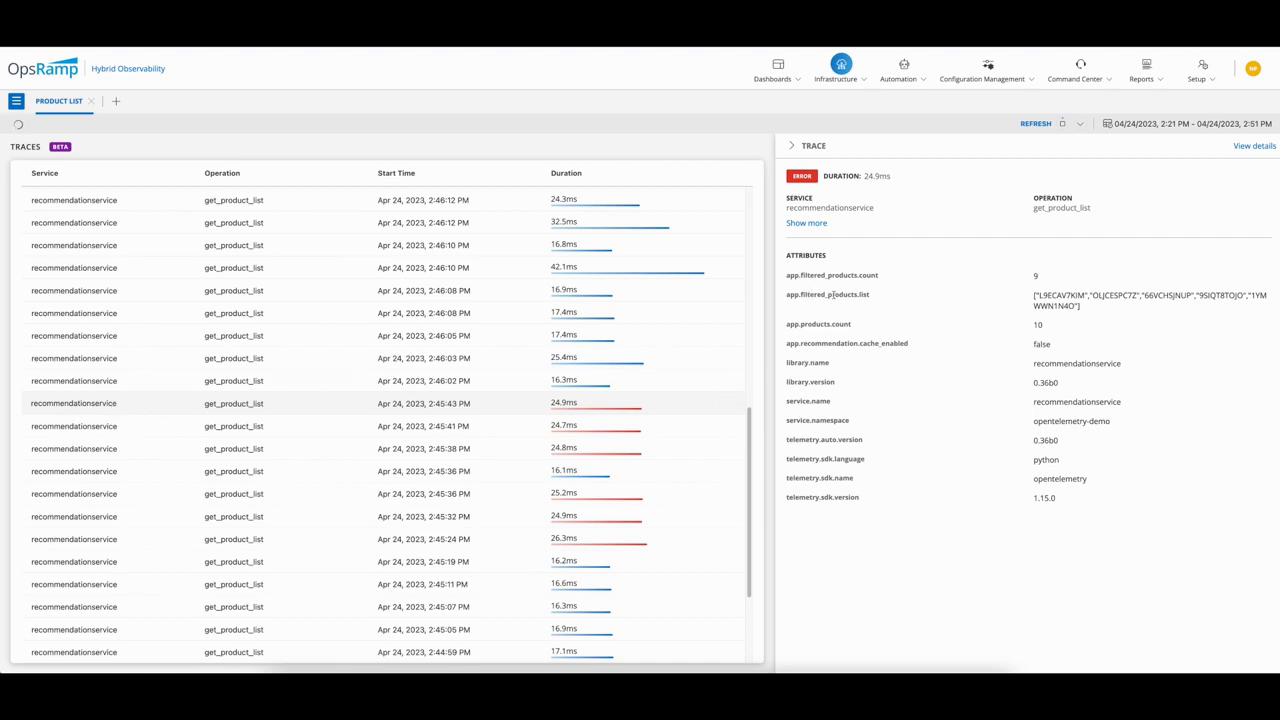
- Mark product OLJCESPC7Z in the filtered products attribute and open the trace's full details
drag(833, 296, 866, 298)
drag(1092, 296, 1137, 296)
click(1256, 147)
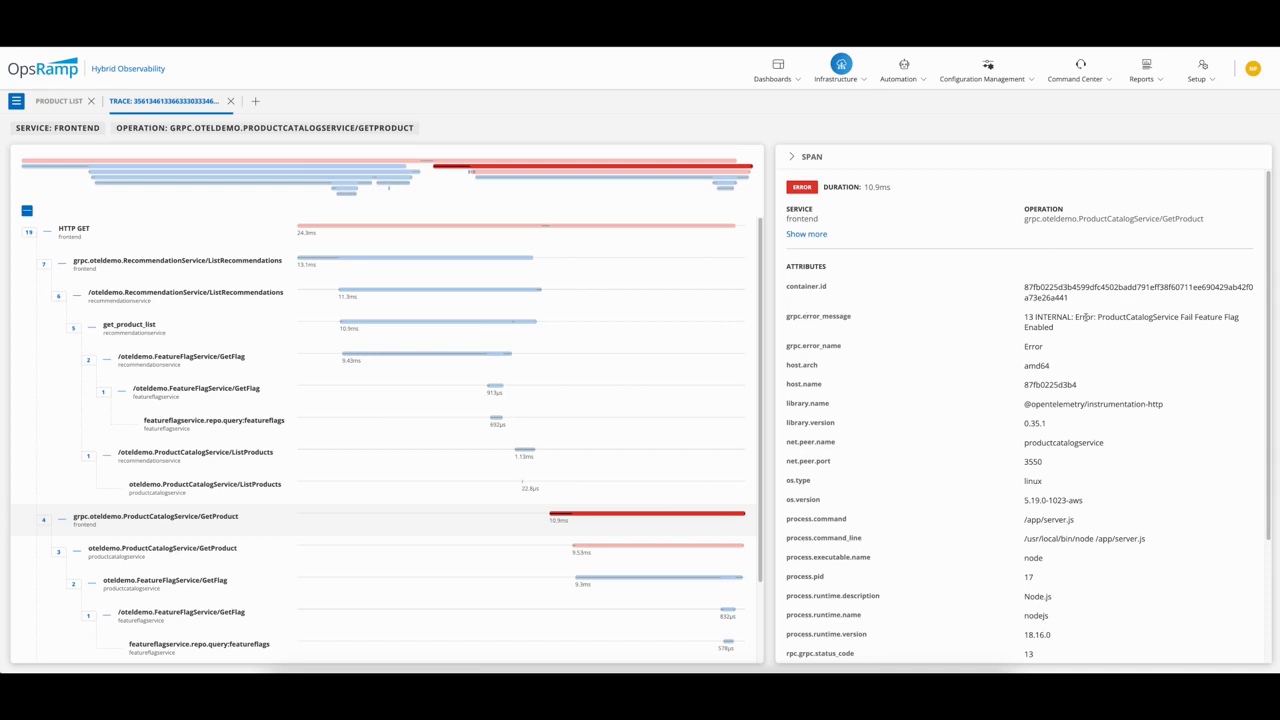
drag(1099, 317, 1187, 317)
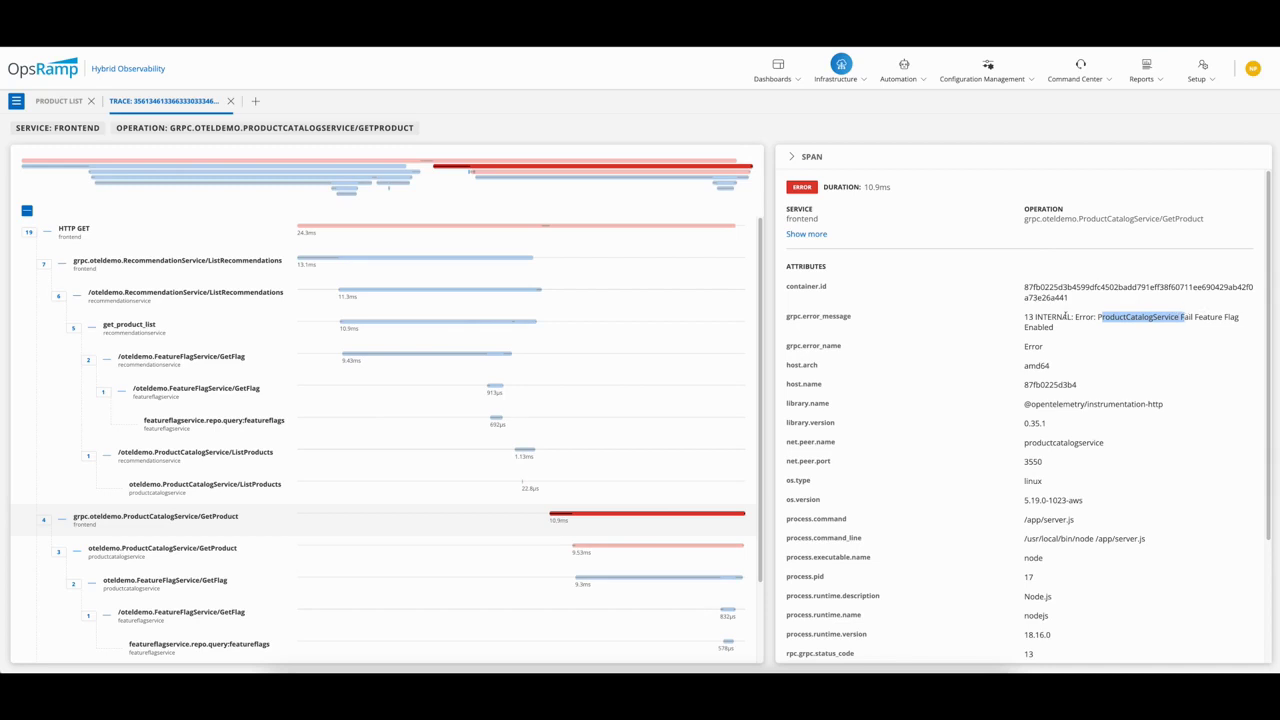
click(1040, 322)
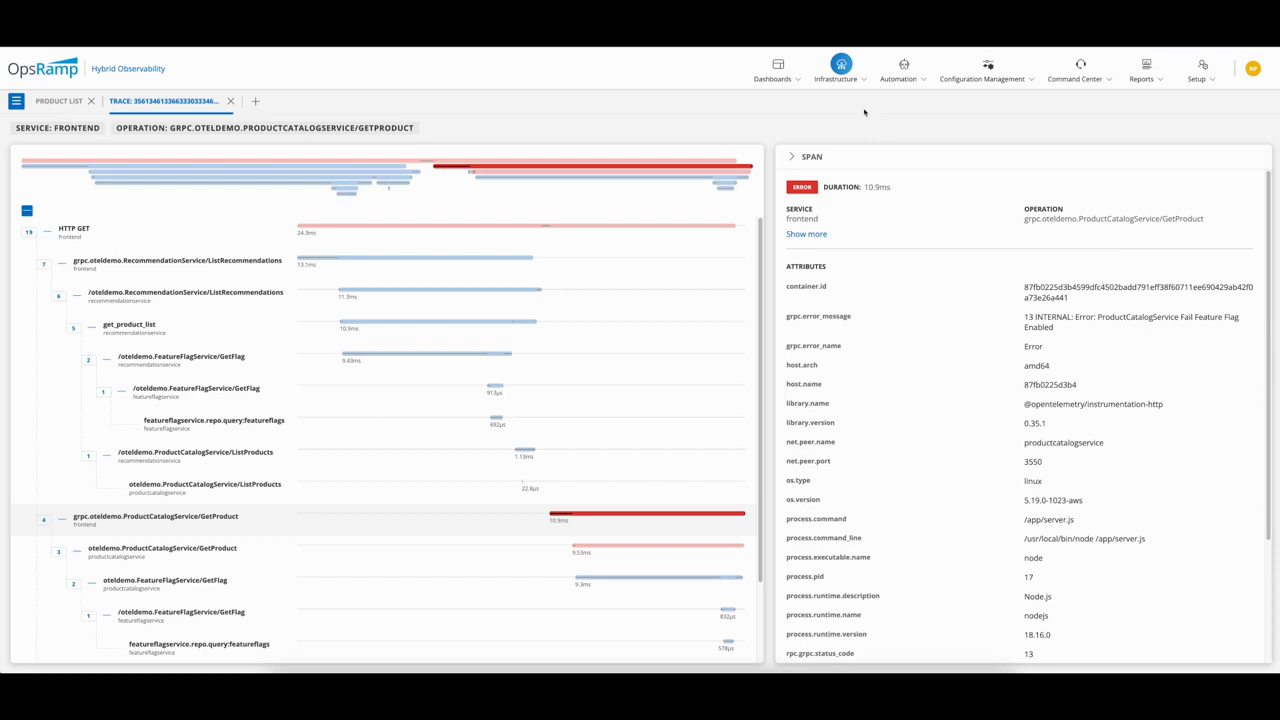
click(840, 80)
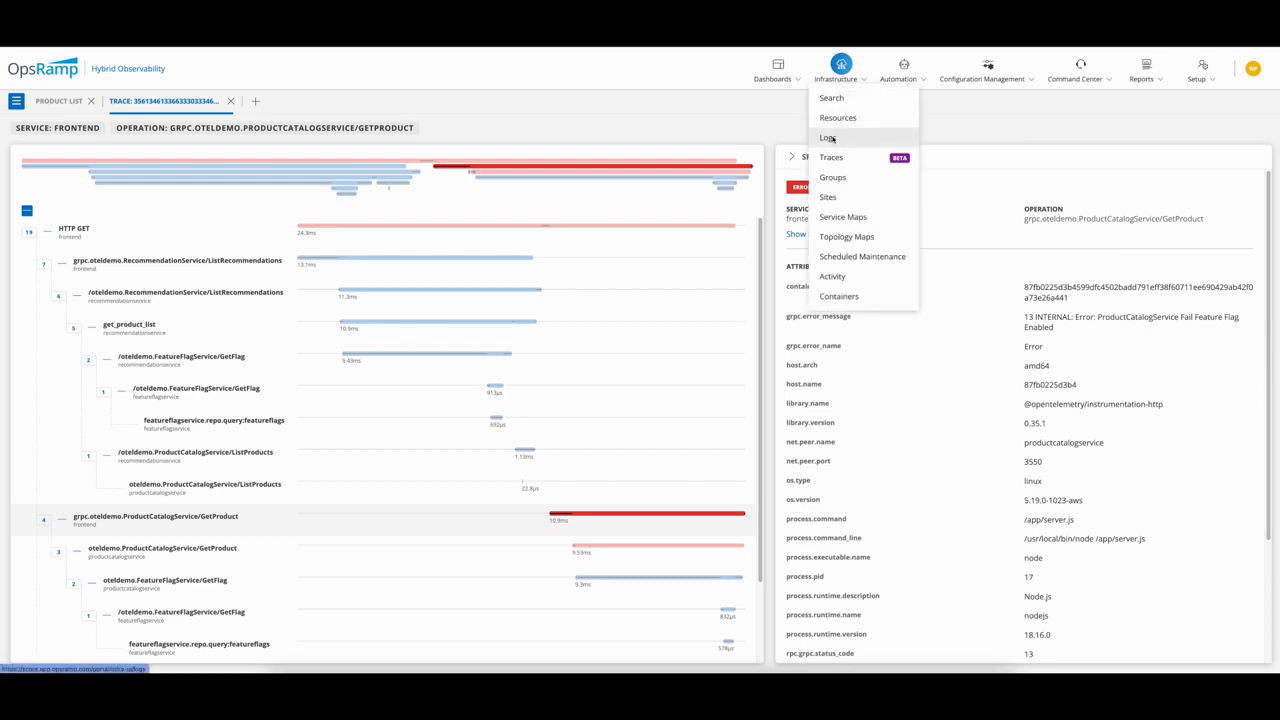
- Go to Infrastructure > Logs and show the My Logs Views list
click(829, 138)
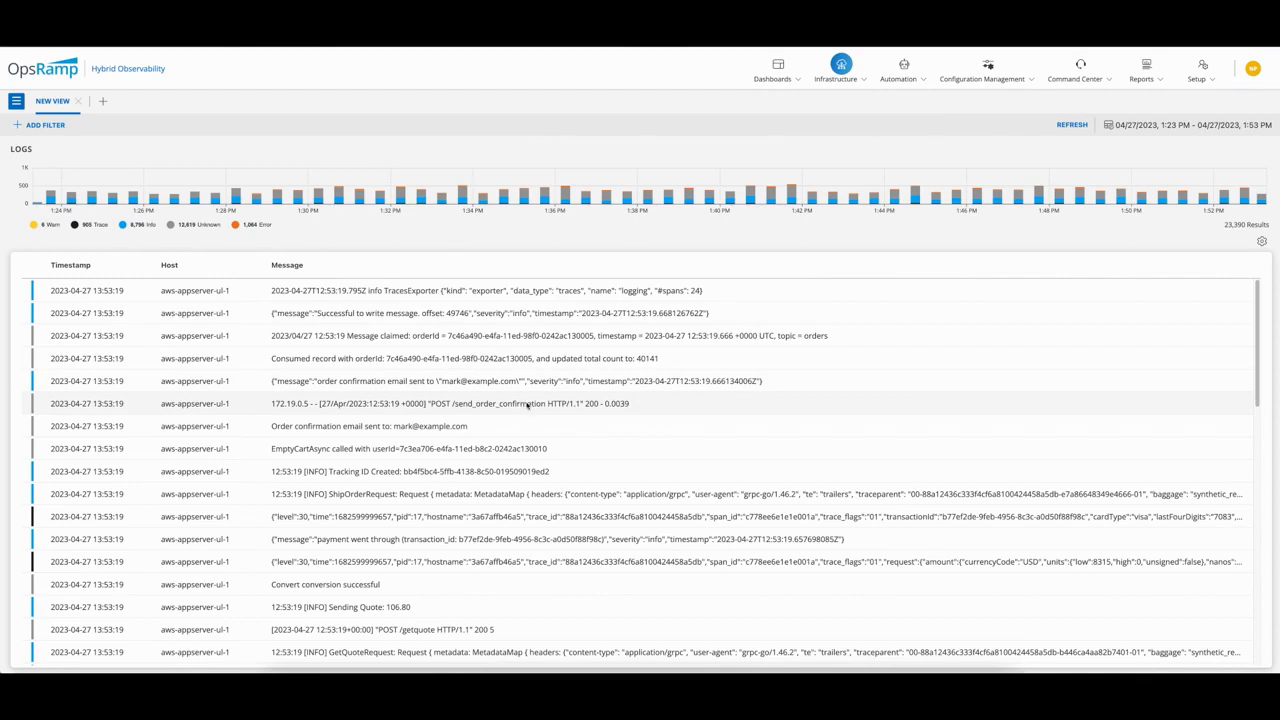
click(15, 103)
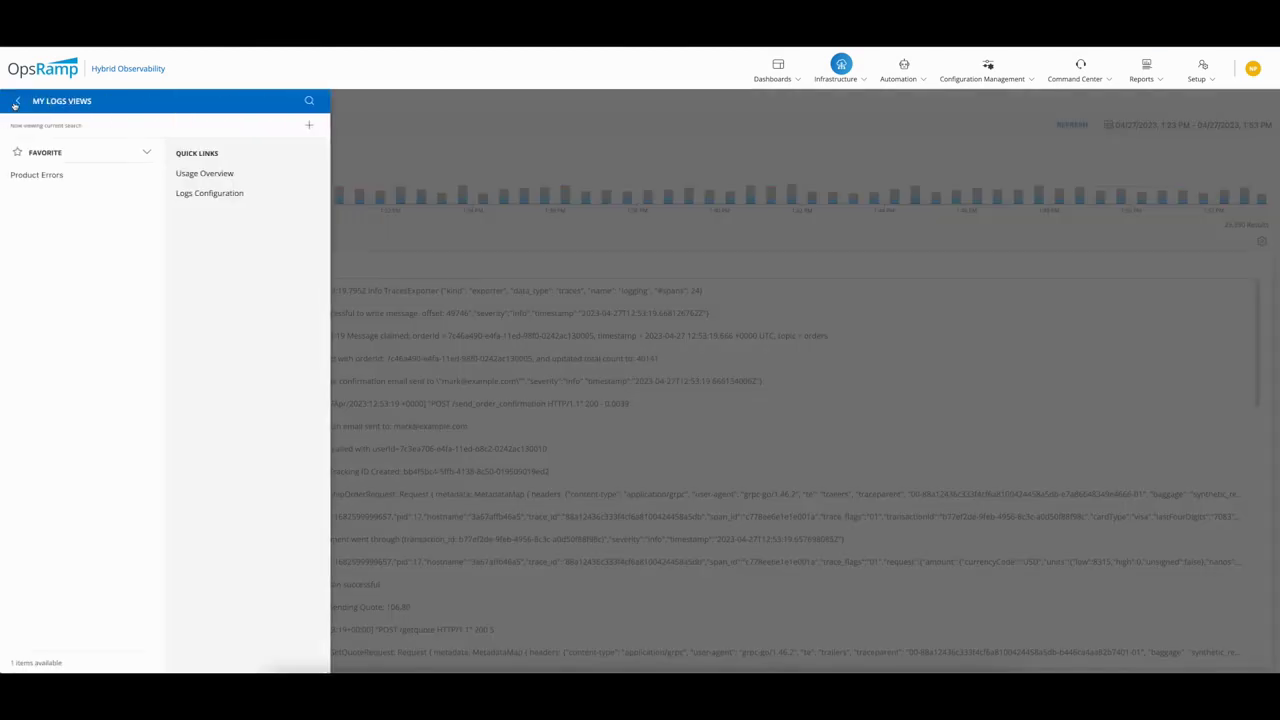
- Load Product Errors, inspect the OLJCESPC7Z order failure and the Fail Feature Flag Enabled error
click(73, 177)
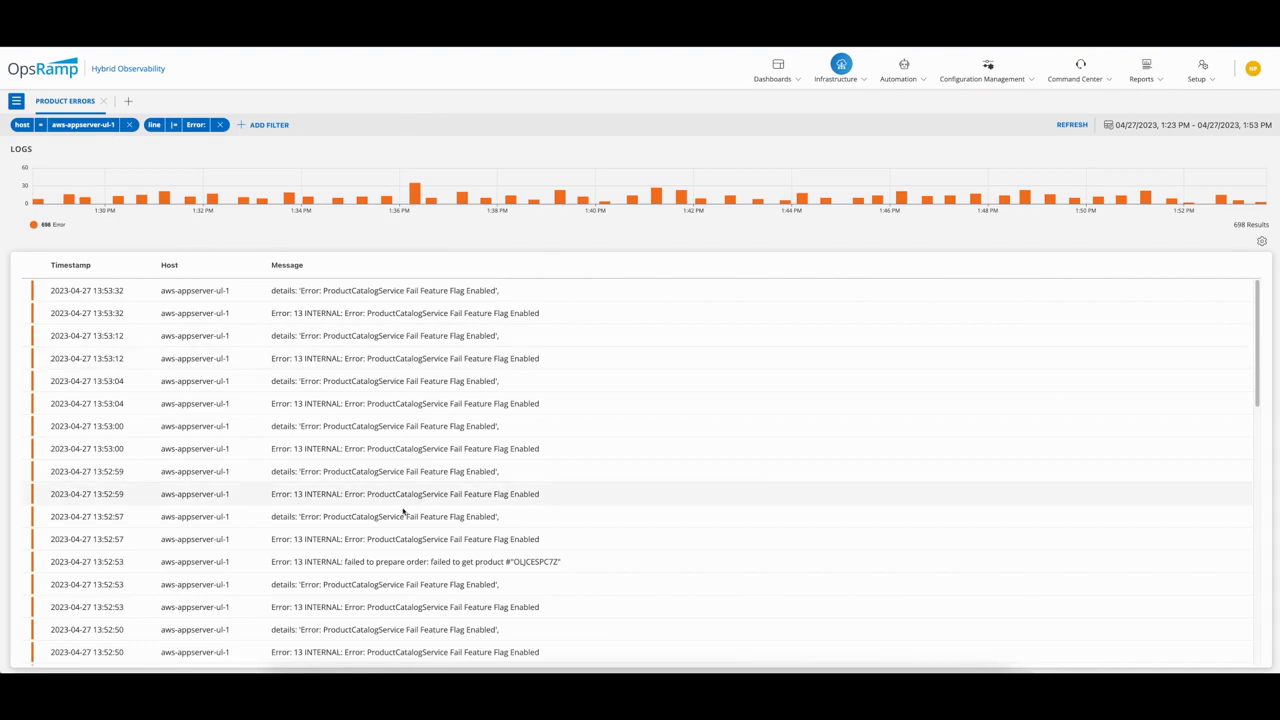
click(280, 563)
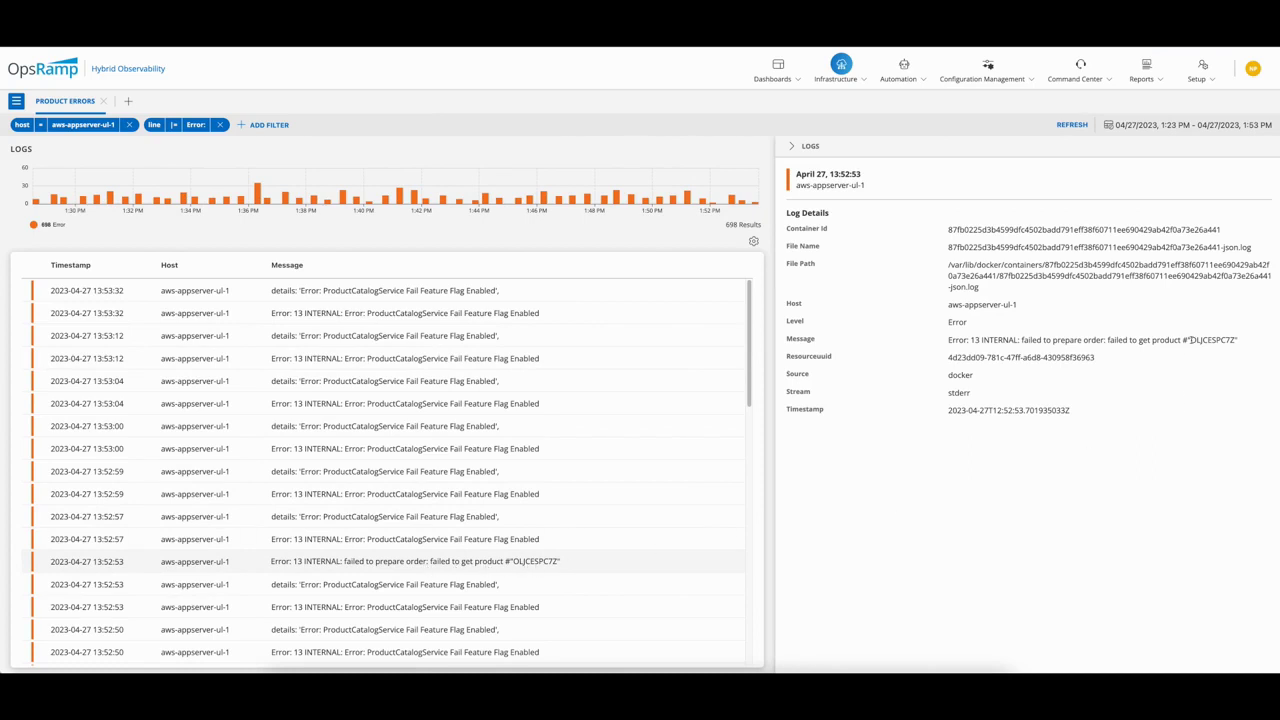
drag(1190, 340, 1236, 340)
click(445, 540)
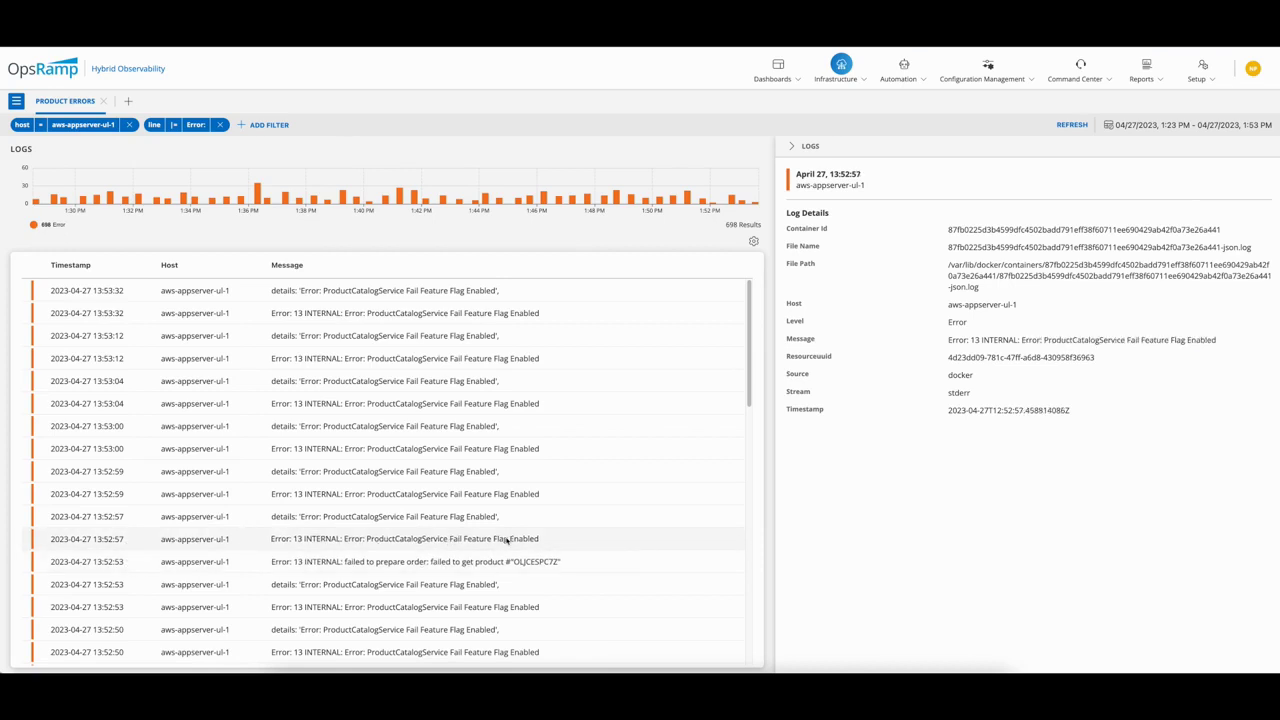
drag(1140, 340, 1218, 342)
- Clear the highlighted log message text
click(1045, 340)
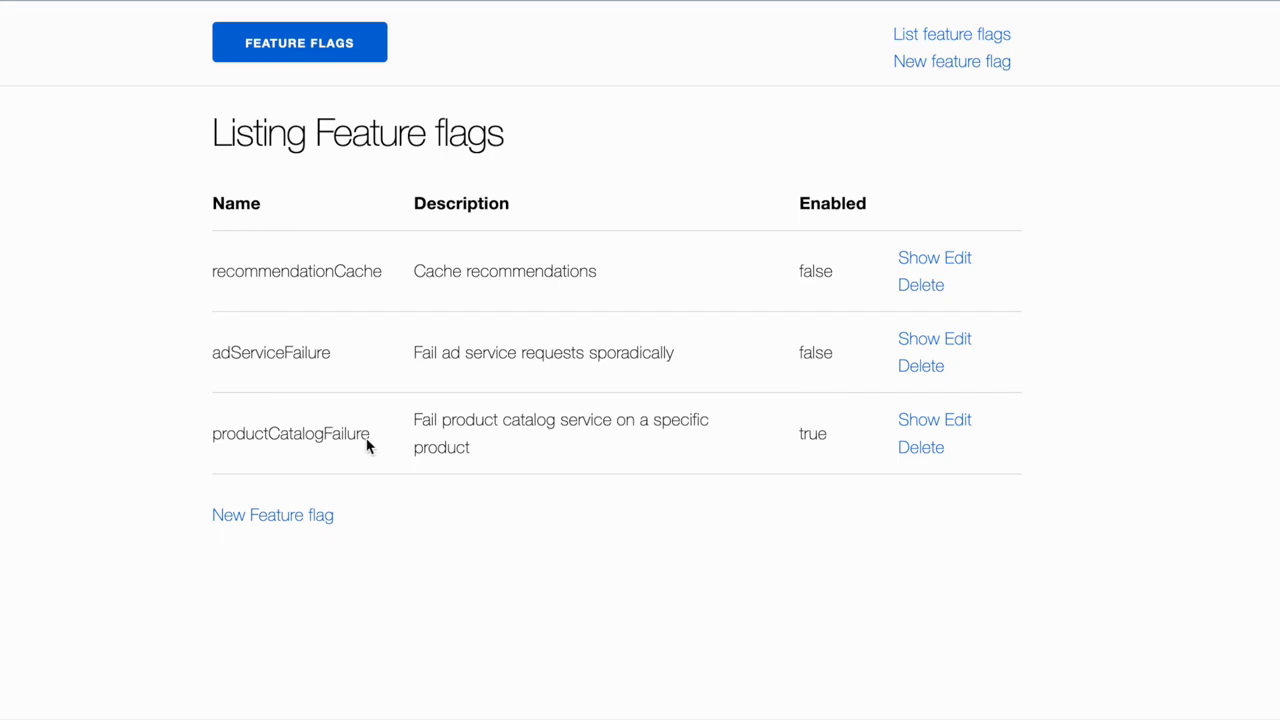
- Disable and save the productCatalogFailure flag, then return to the feature flags list
click(958, 420)
click(939, 369)
click(265, 382)
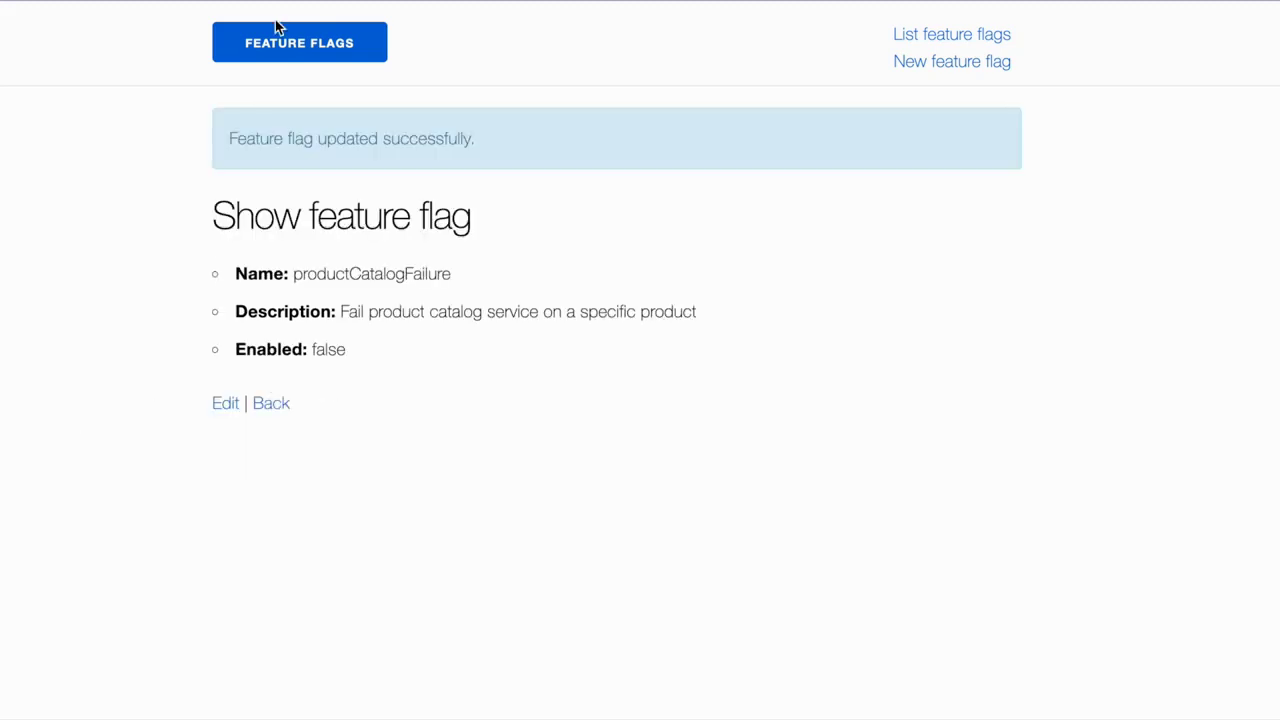
click(296, 54)
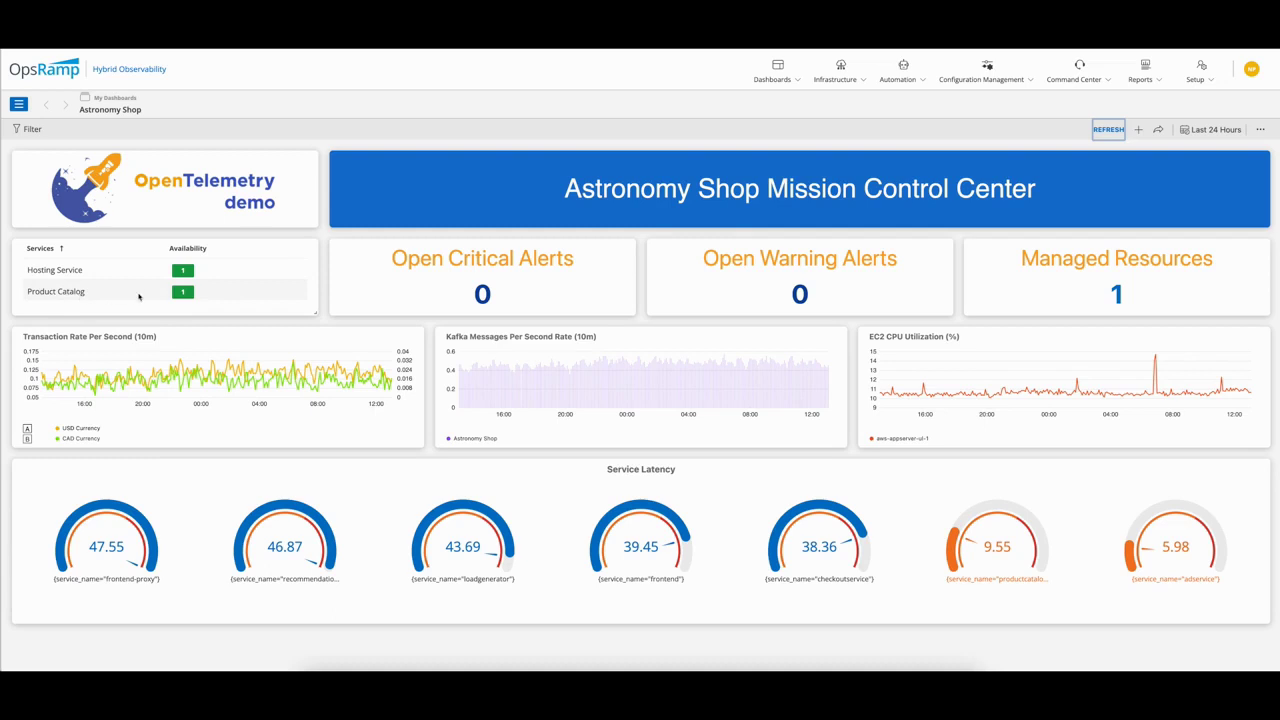
- Check the dashboard's Product Catalog availability badge for open critical alerts
mouse_move(181, 292)
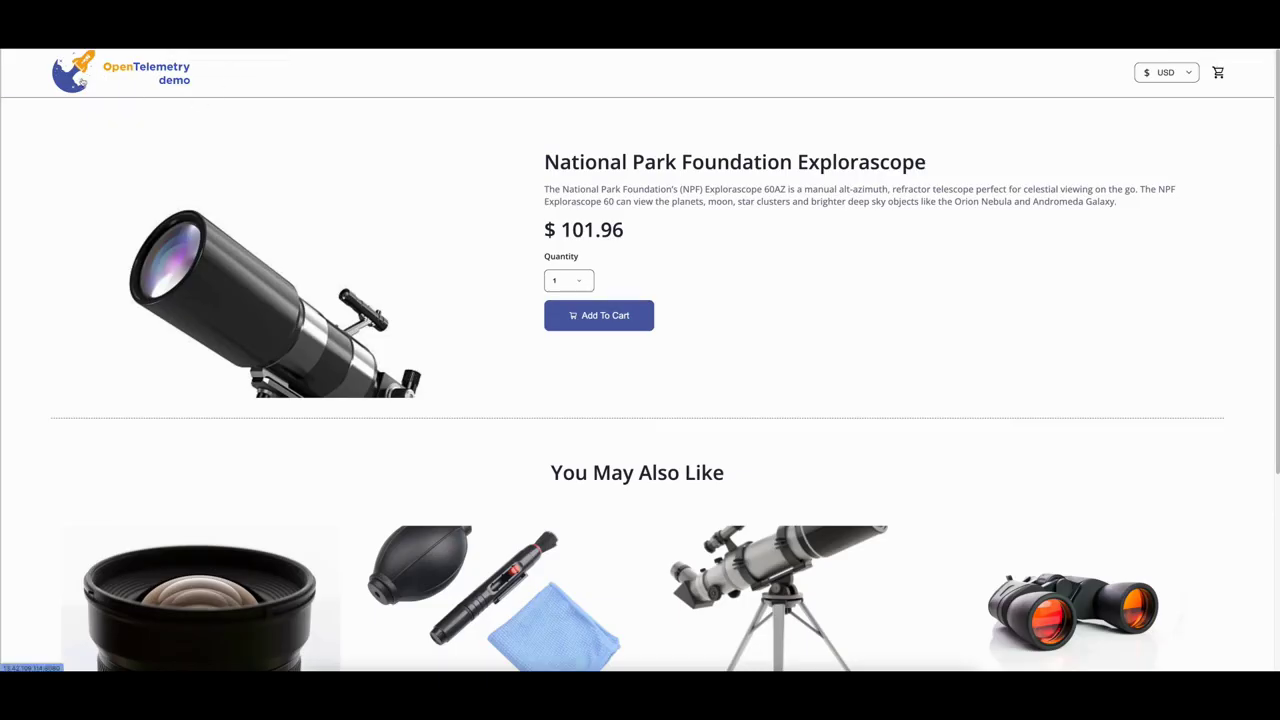
- Return to the Astronomy Shop home page via the OpenTelemetry demo logo
click(83, 82)
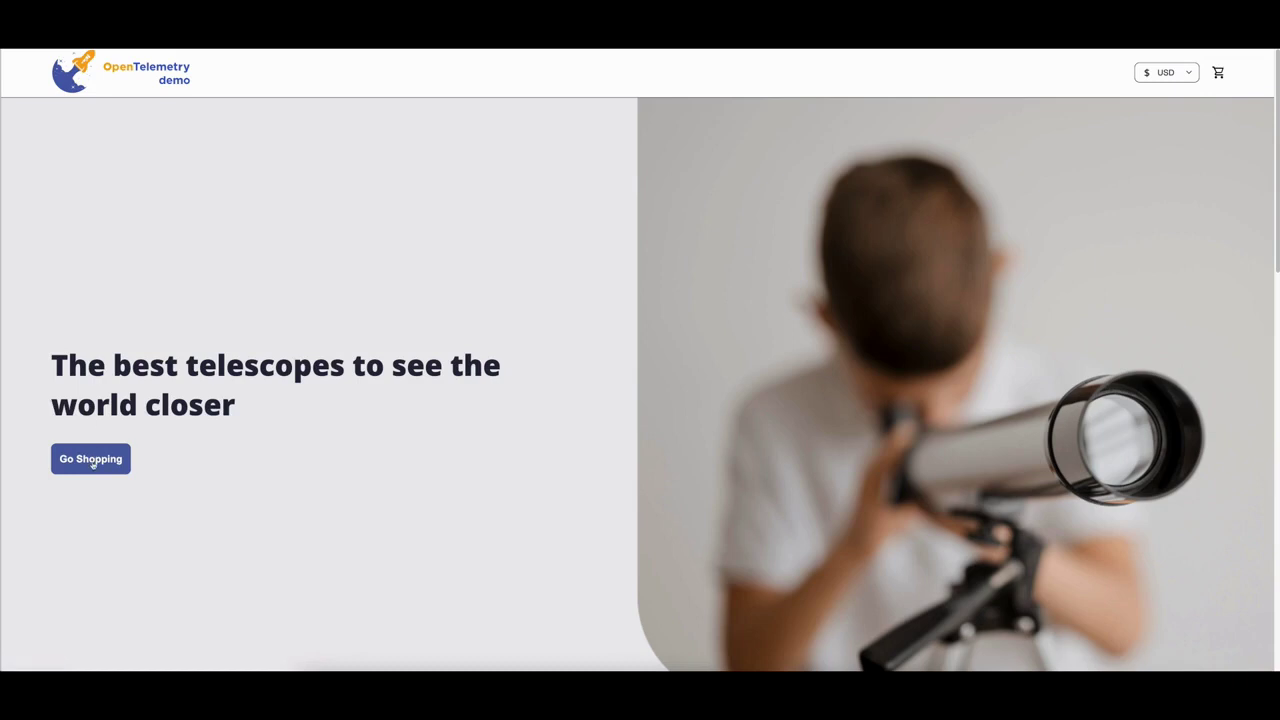